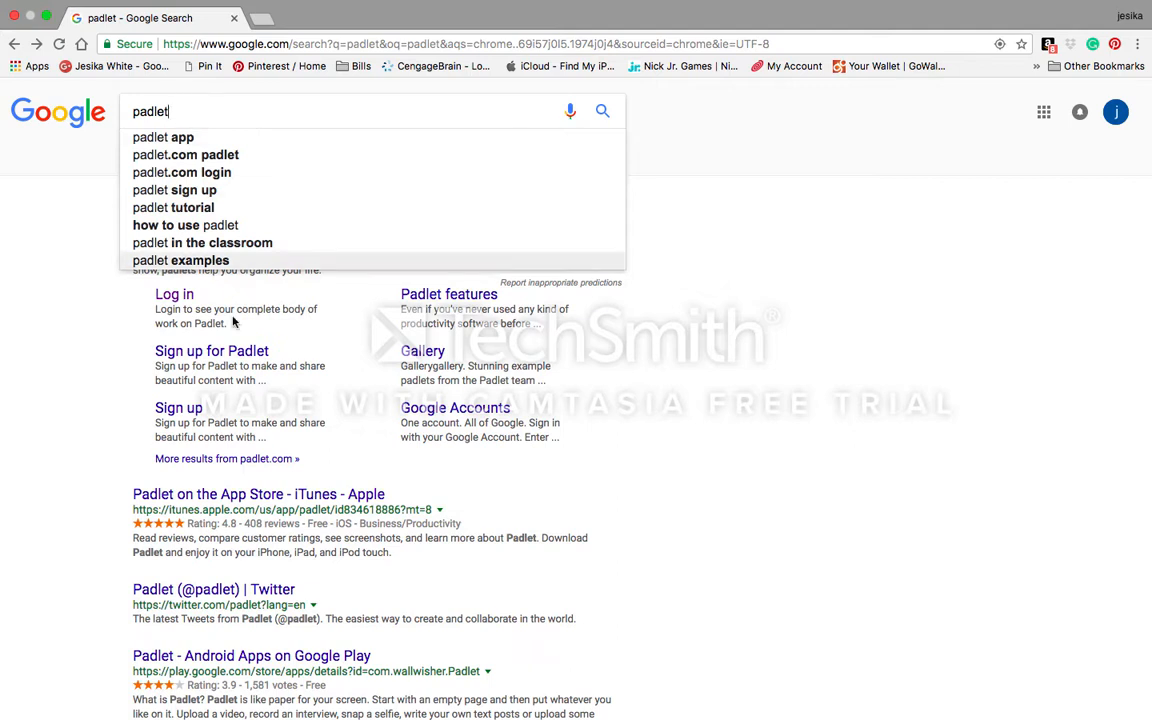
# Step: Dismiss the autocomplete suggestions to reveal the Google results for padlet
pyautogui.click(355, 347)
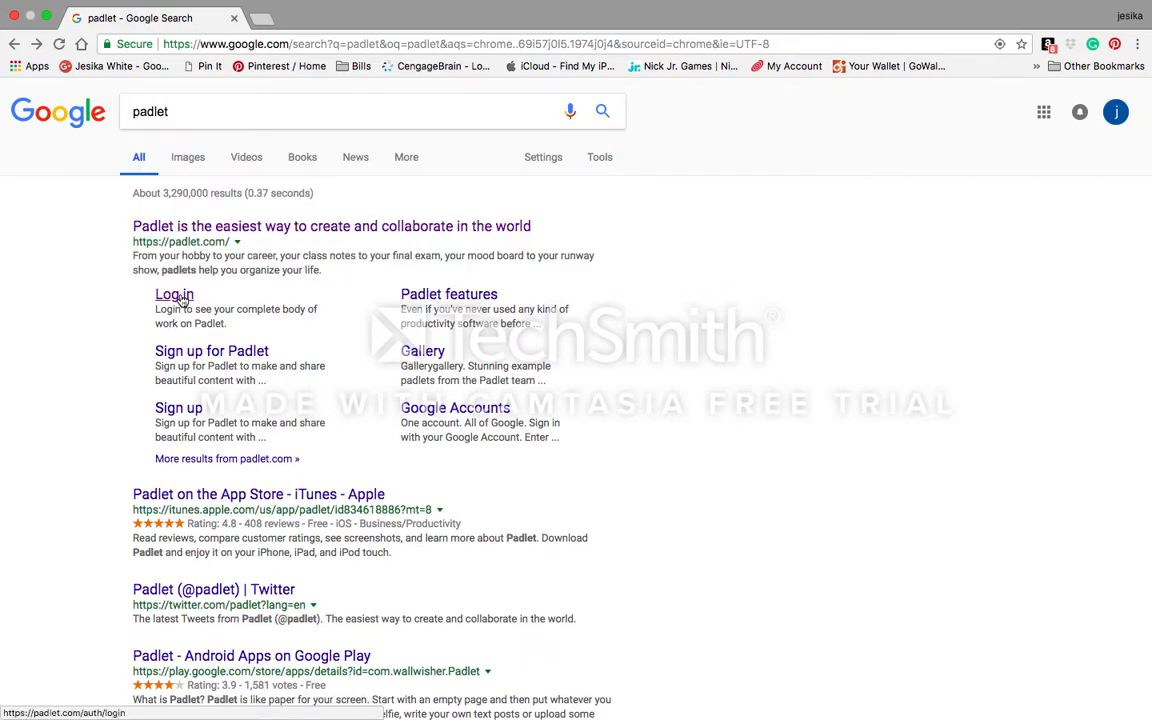
# Step: Create a Padlet account with Google, skipping the upgrade offer and declining notifications
pyautogui.click(219, 229)
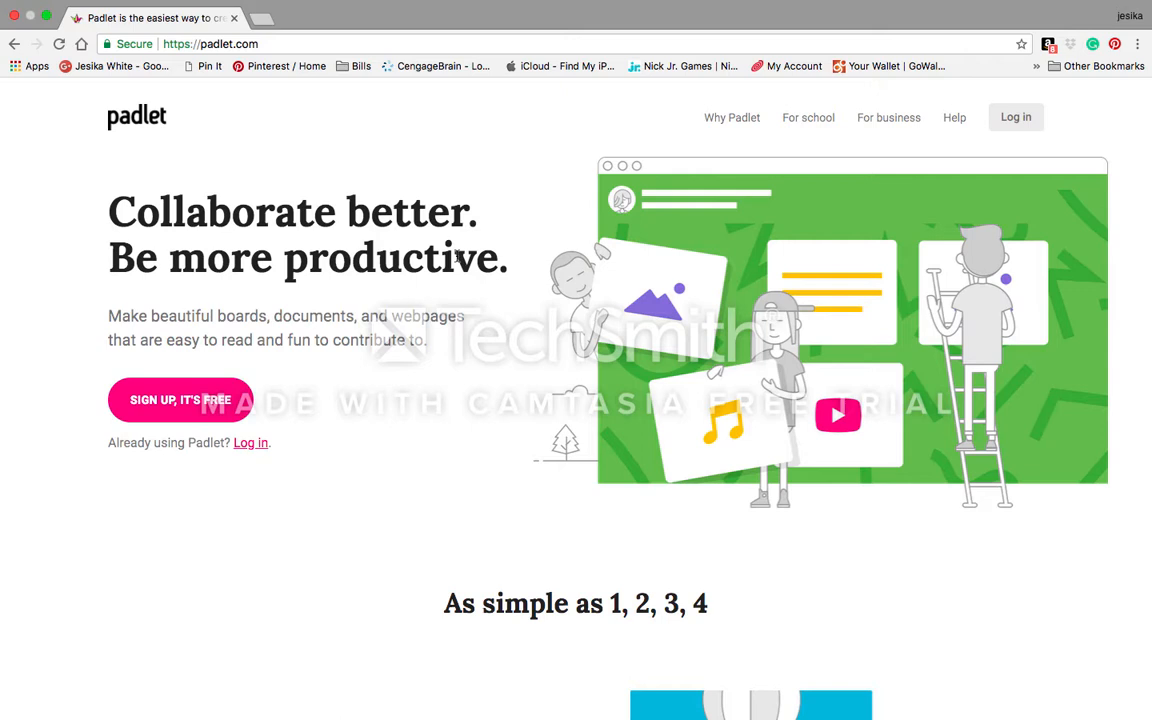
pyautogui.click(201, 400)
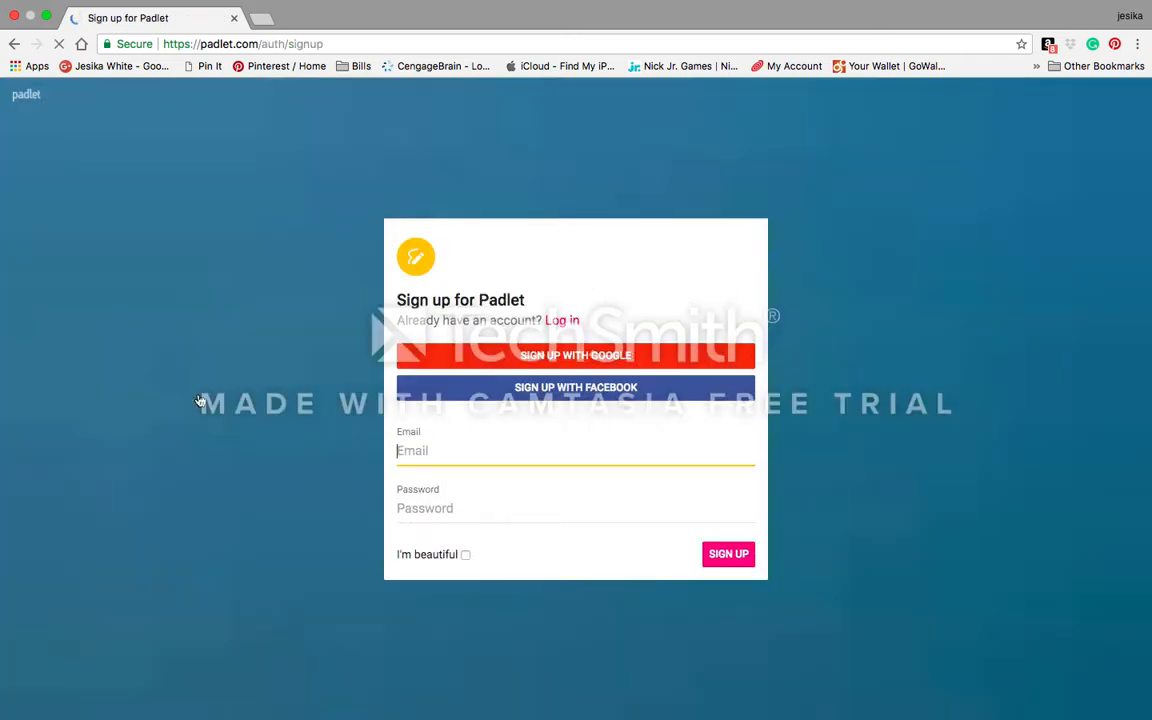
pyautogui.click(546, 358)
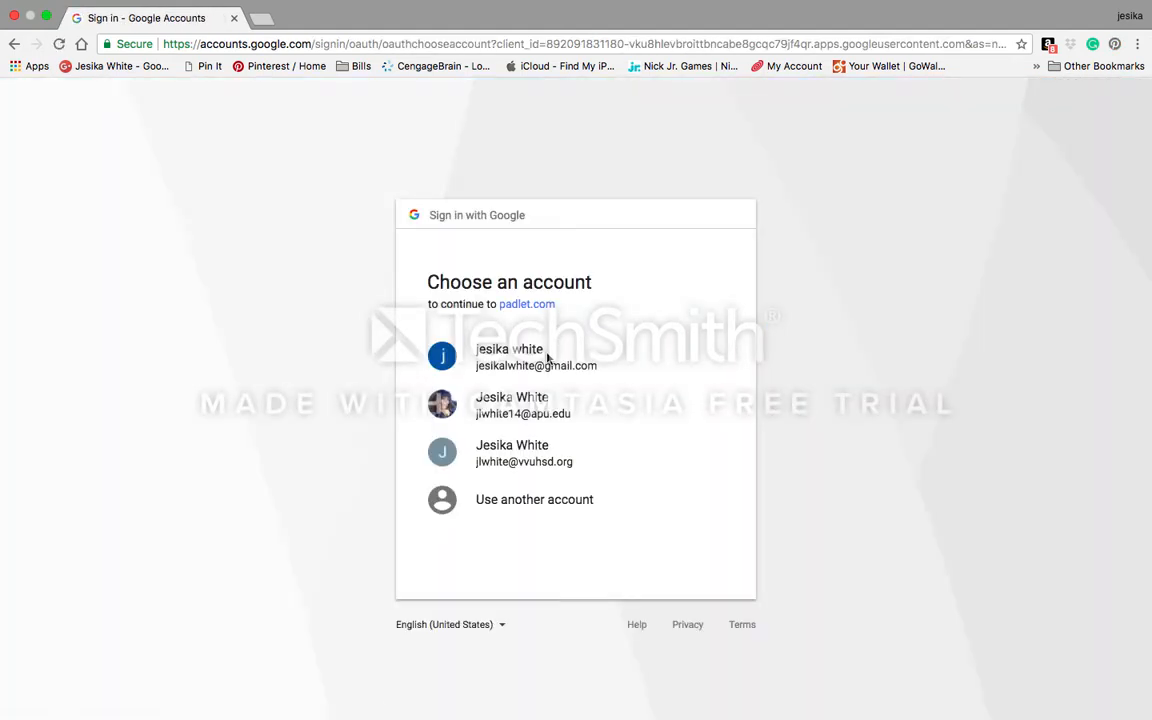
pyautogui.click(528, 360)
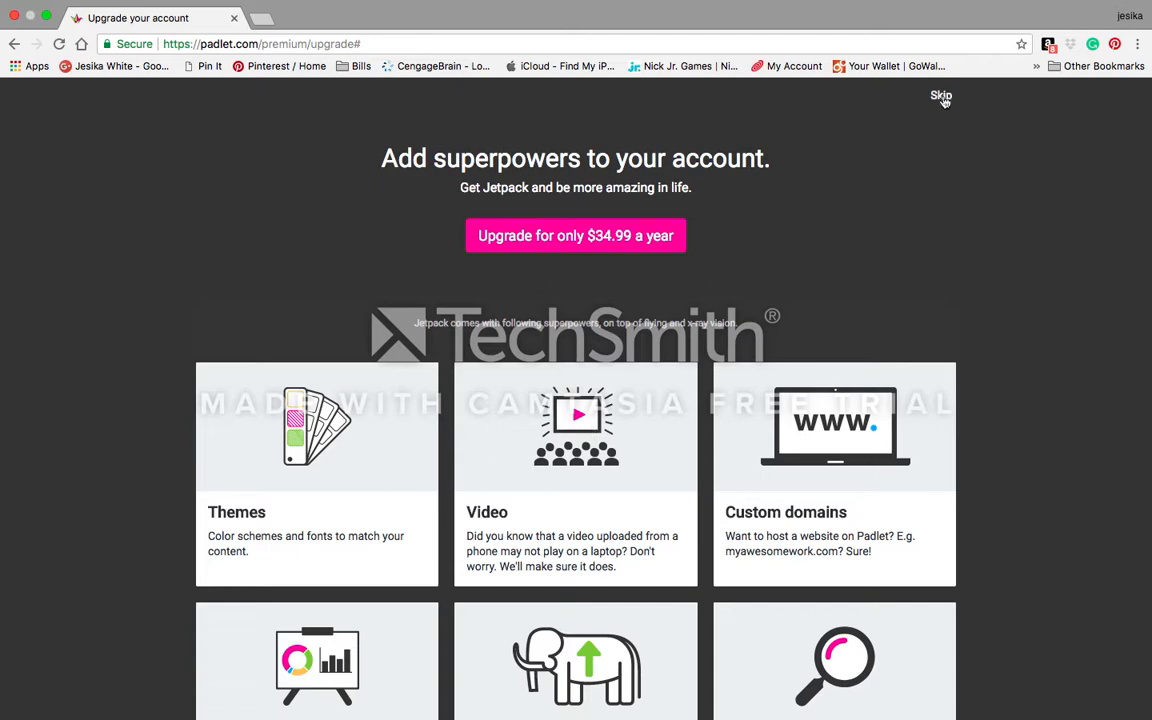
pyautogui.click(941, 97)
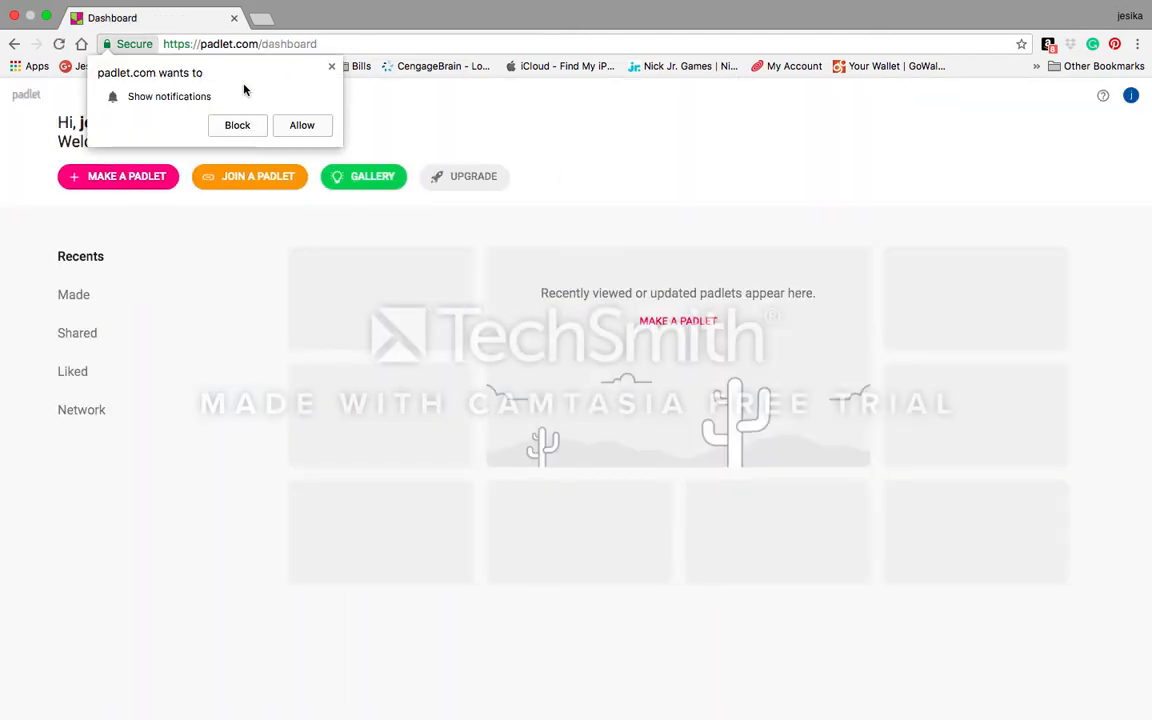
pyautogui.click(238, 125)
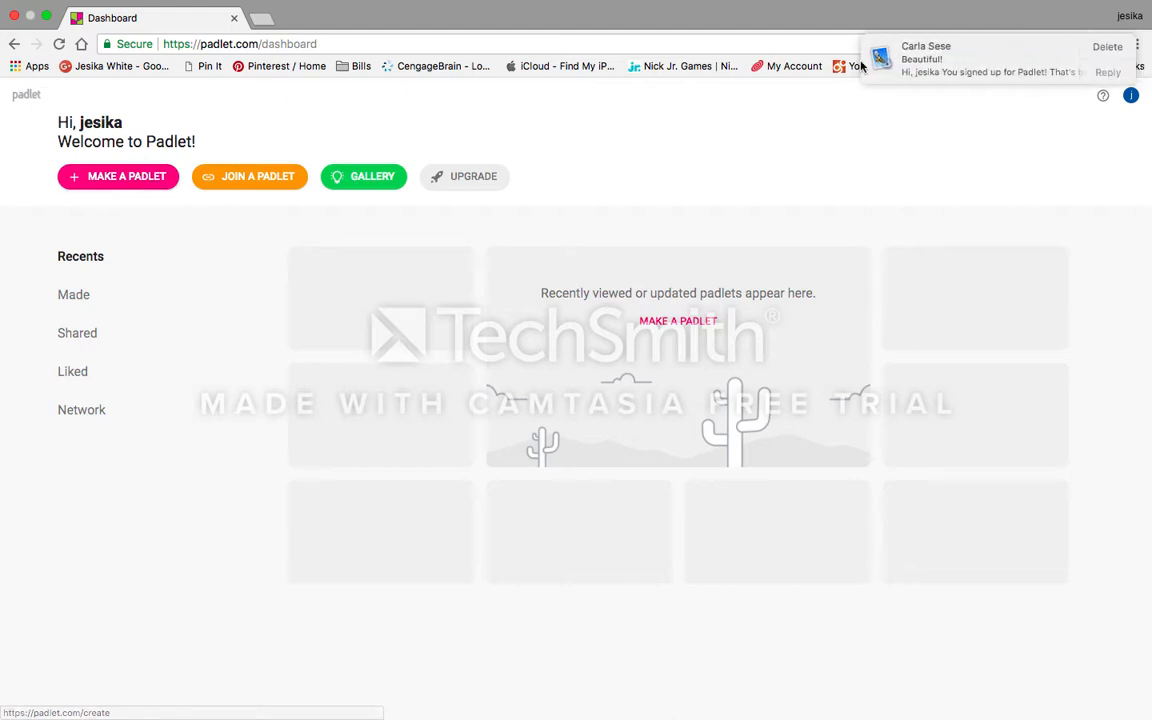
pyautogui.click(1100, 46)
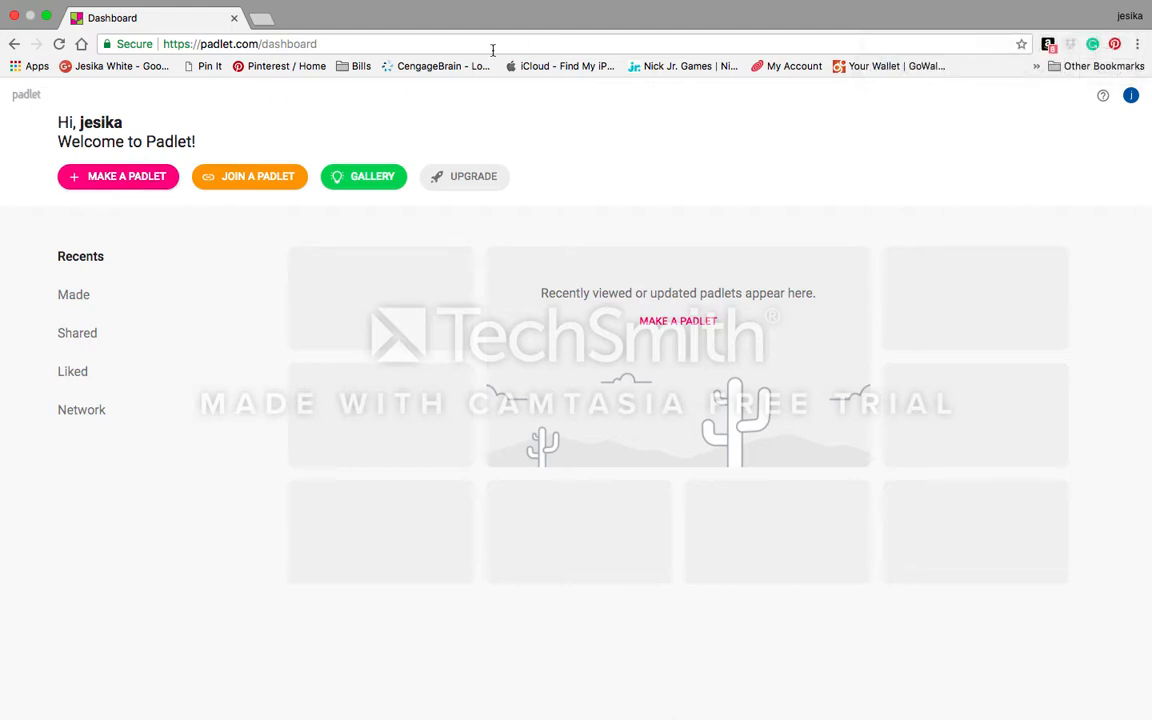
# Step: Make a new blank padlet using the Wall layout
pyautogui.click(134, 180)
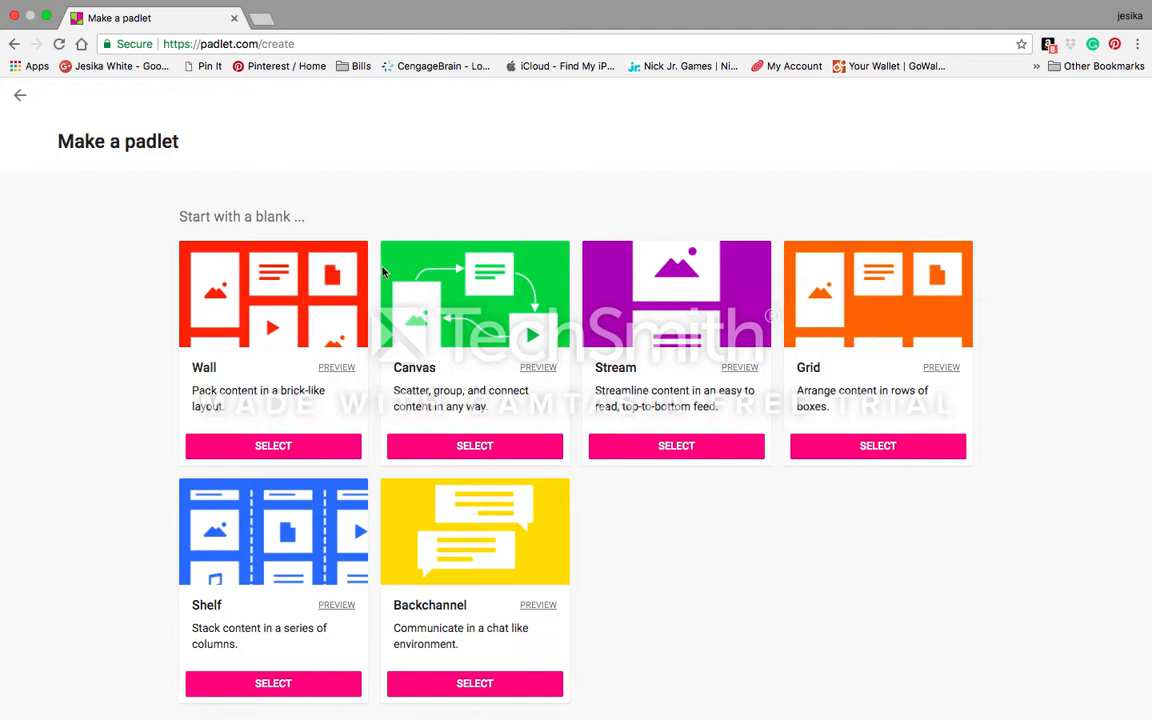
pyautogui.click(265, 455)
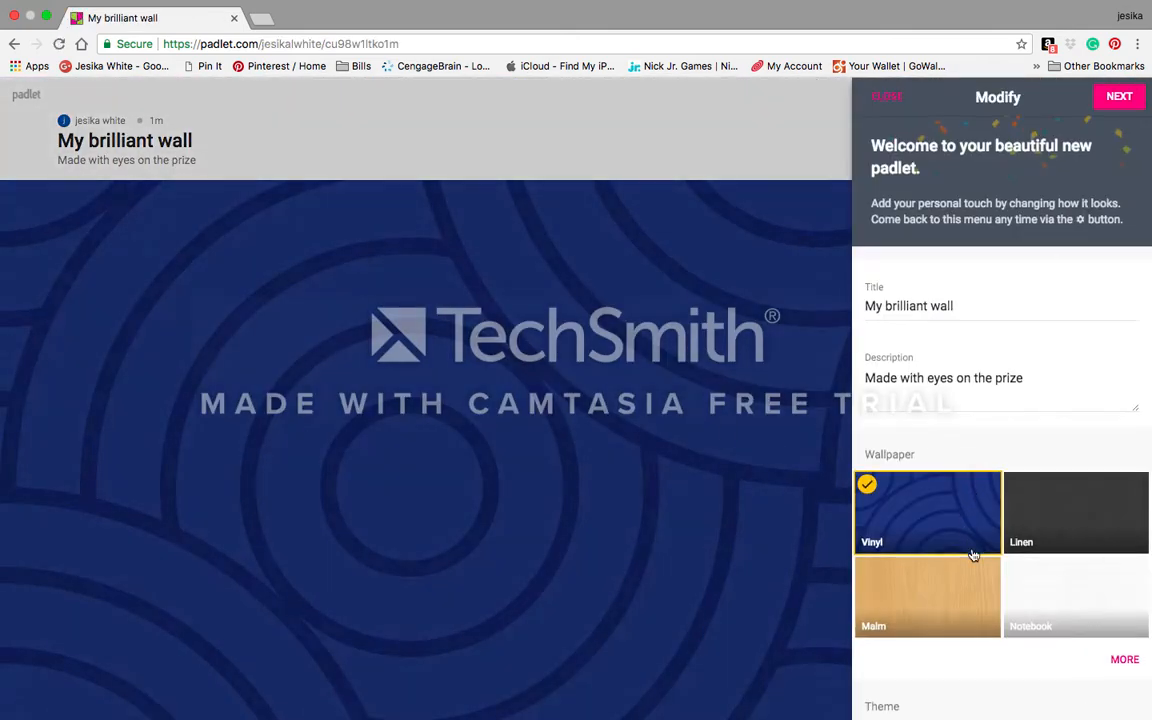
# Step: Set the wall's wallpaper to the D'oh donuts from the full gallery
pyautogui.scroll(-5, 972, 520)
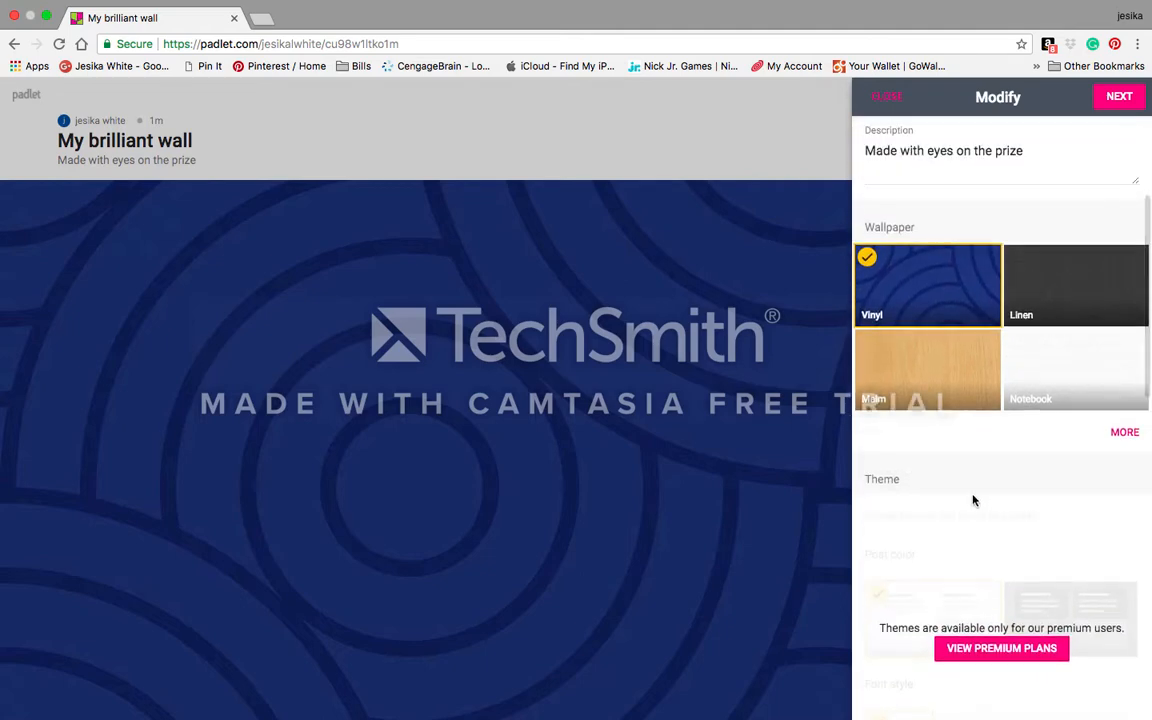
pyautogui.click(1124, 432)
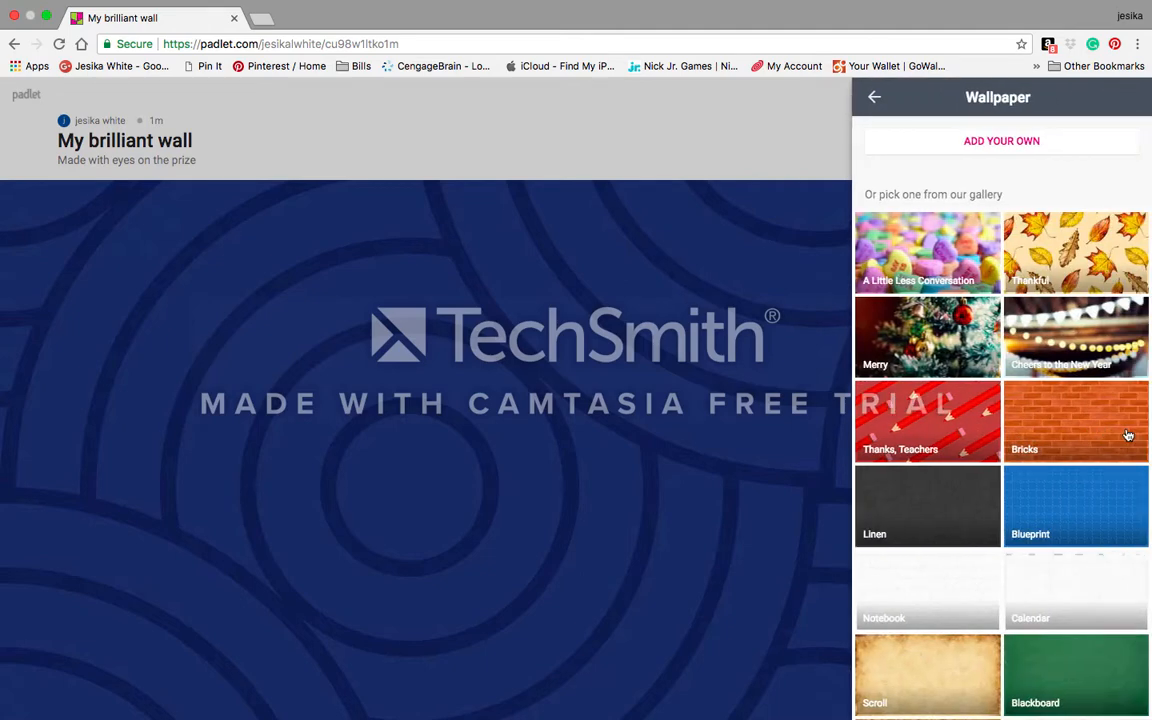
pyautogui.scroll(-6, 1072, 474)
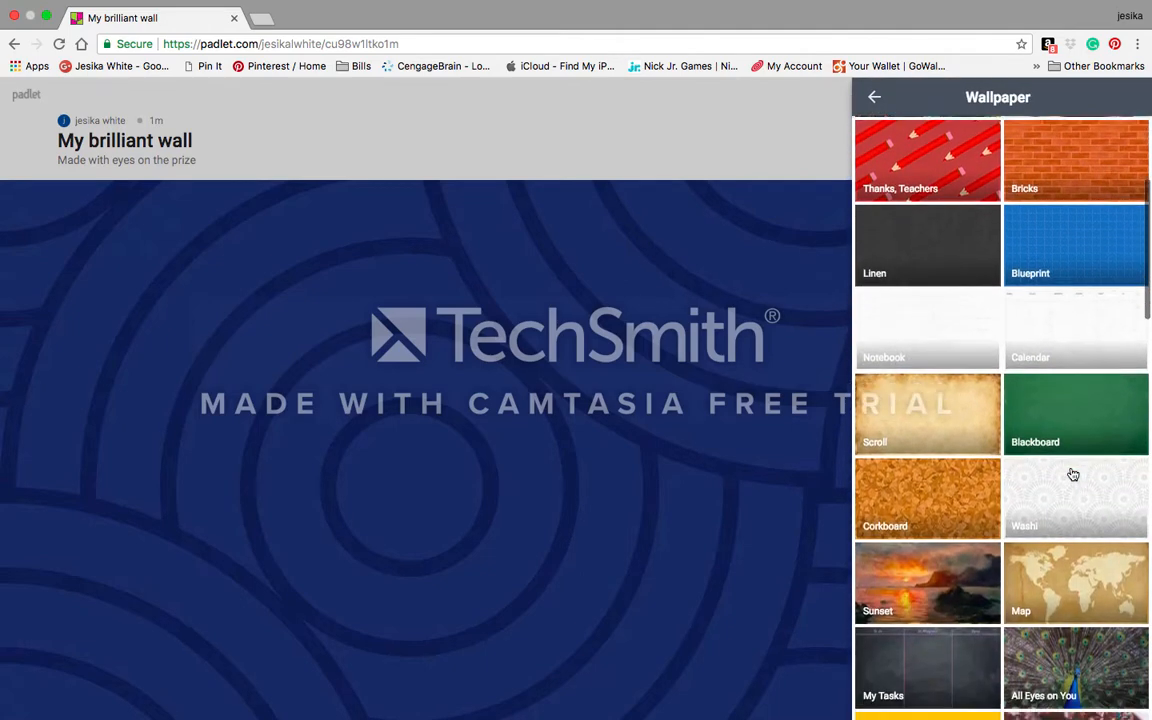
pyautogui.scroll(-5, 1072, 474)
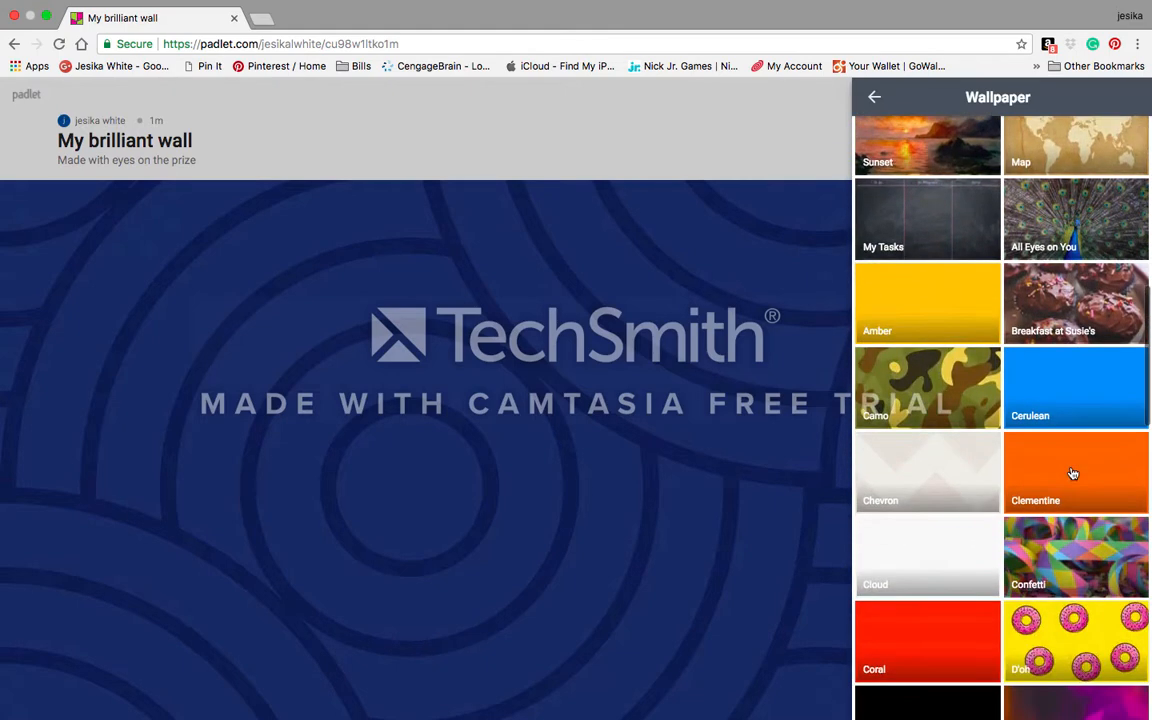
pyautogui.scroll(-1, 1072, 474)
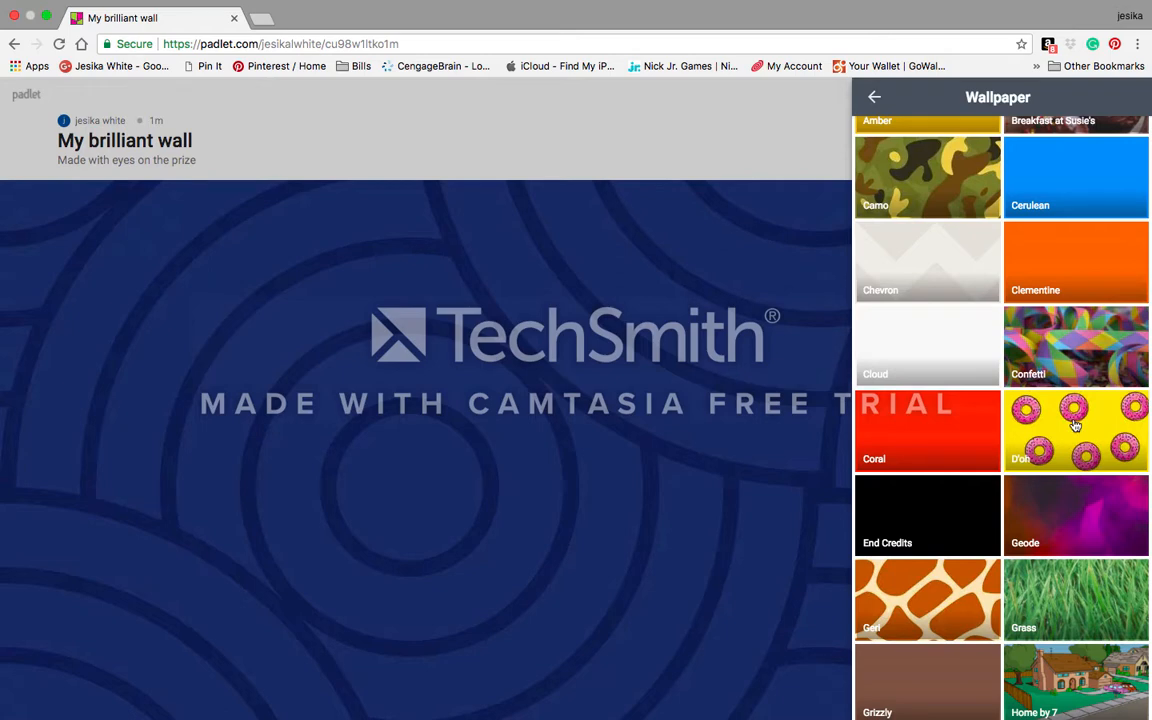
pyautogui.click(1035, 415)
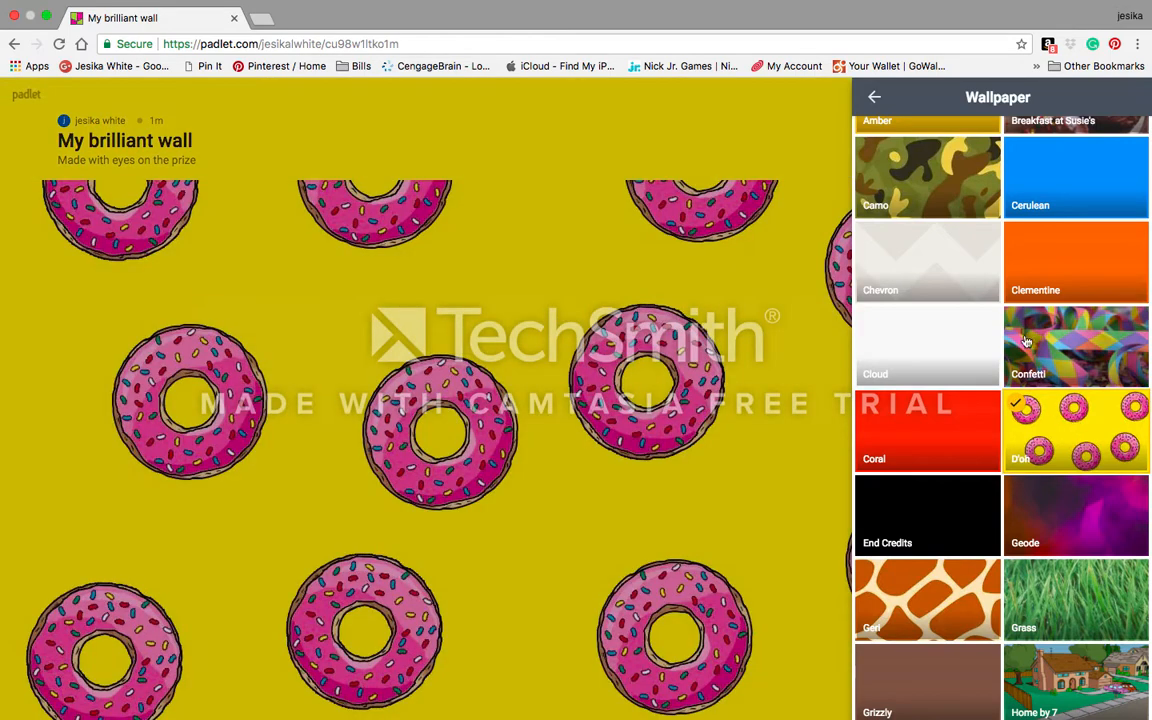
pyautogui.click(876, 98)
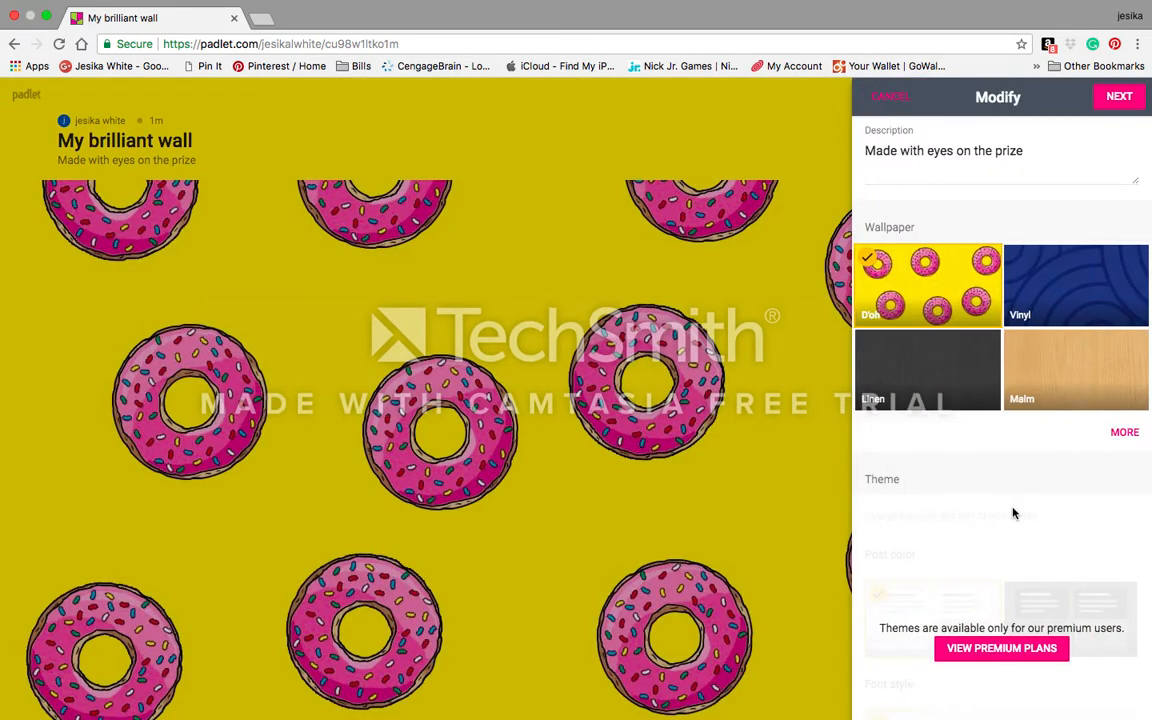
# Step: Choose the hearts icon for the padlet from the full icon gallery
pyautogui.scroll(-3, 1013, 512)
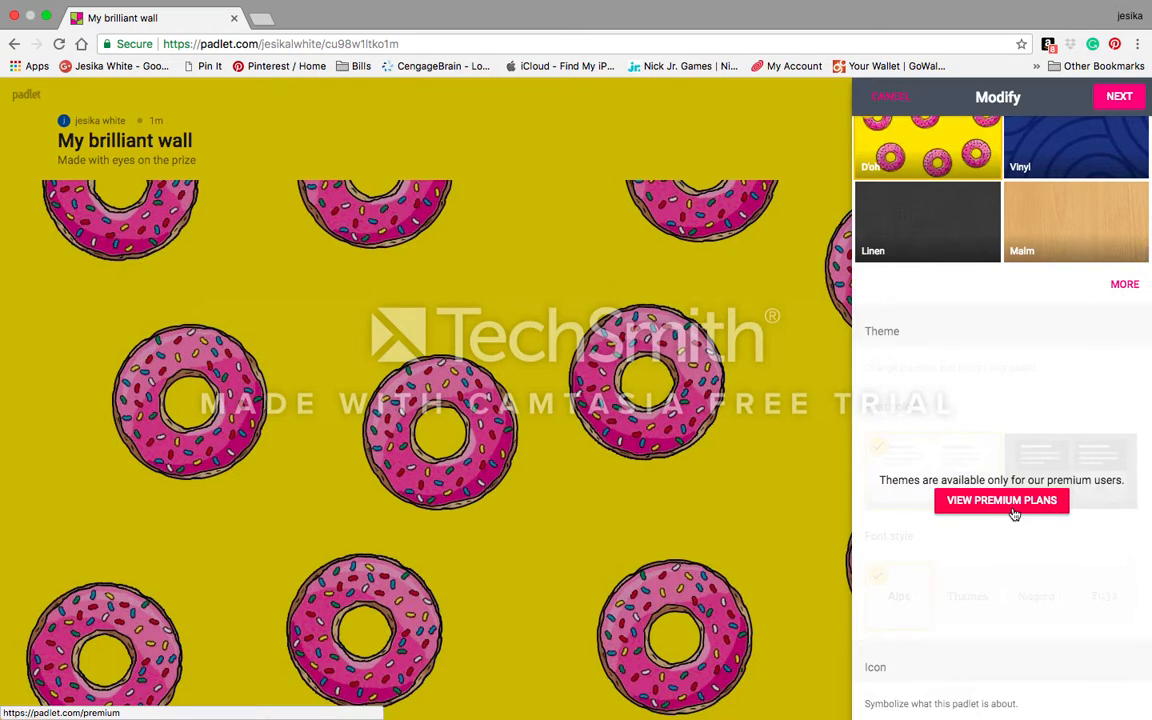
pyautogui.scroll(-6, 1013, 513)
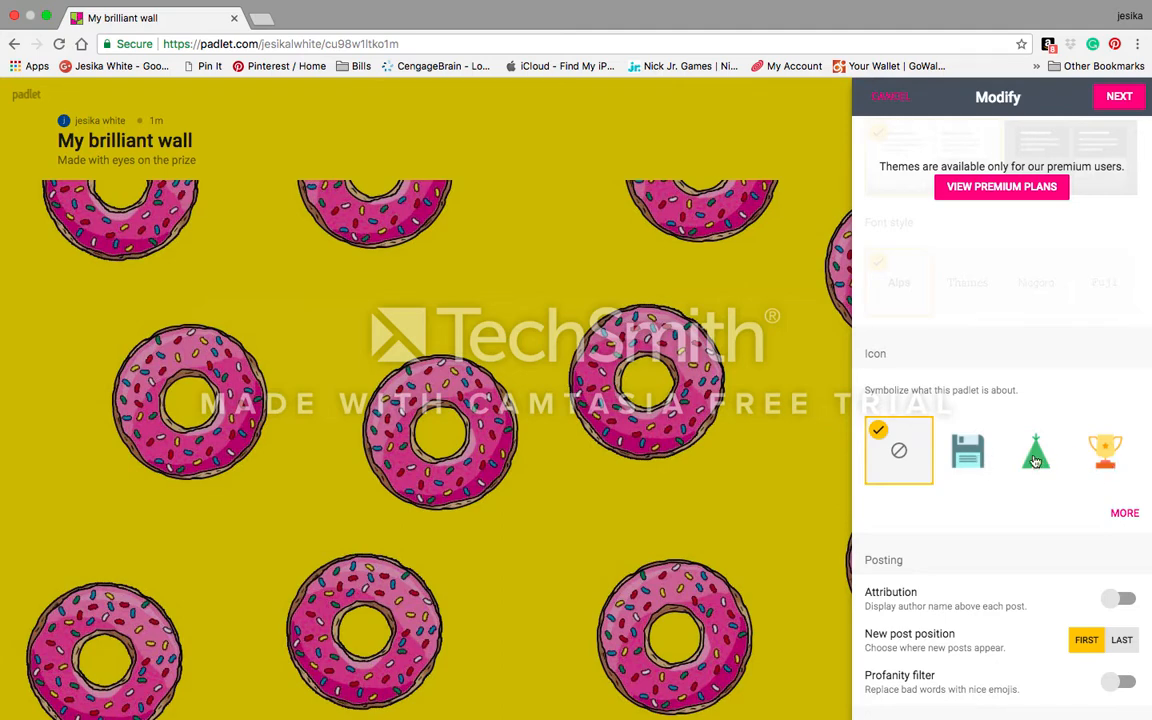
pyautogui.click(1123, 512)
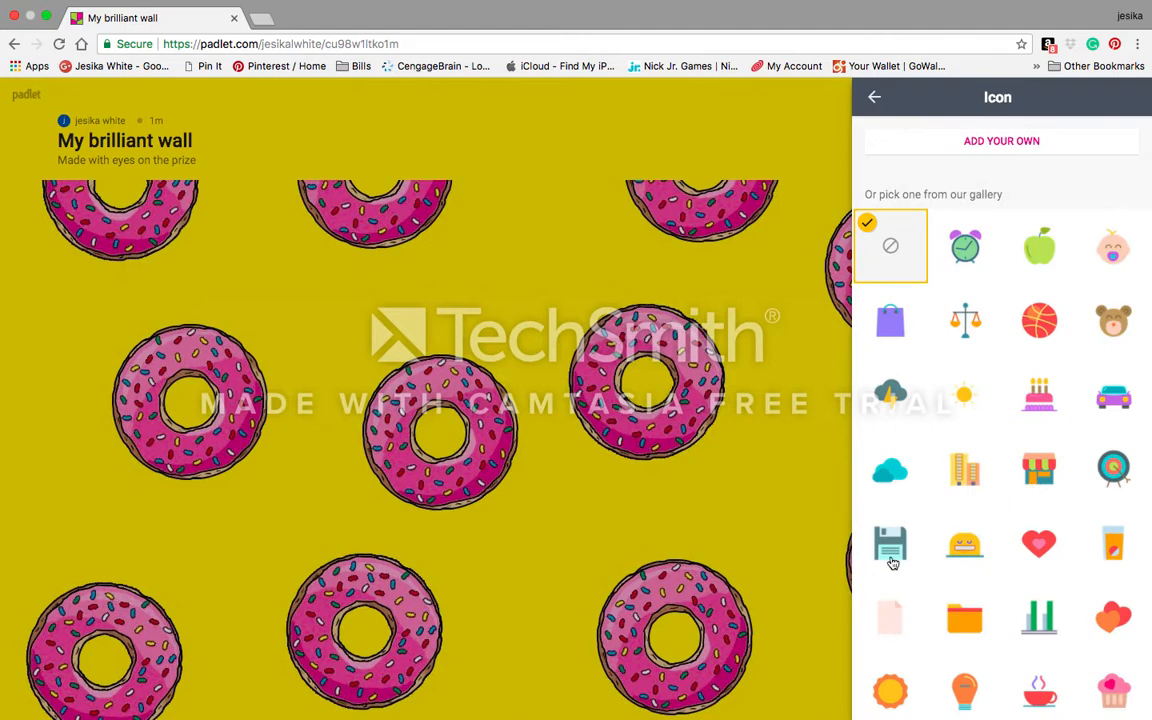
pyautogui.click(1120, 626)
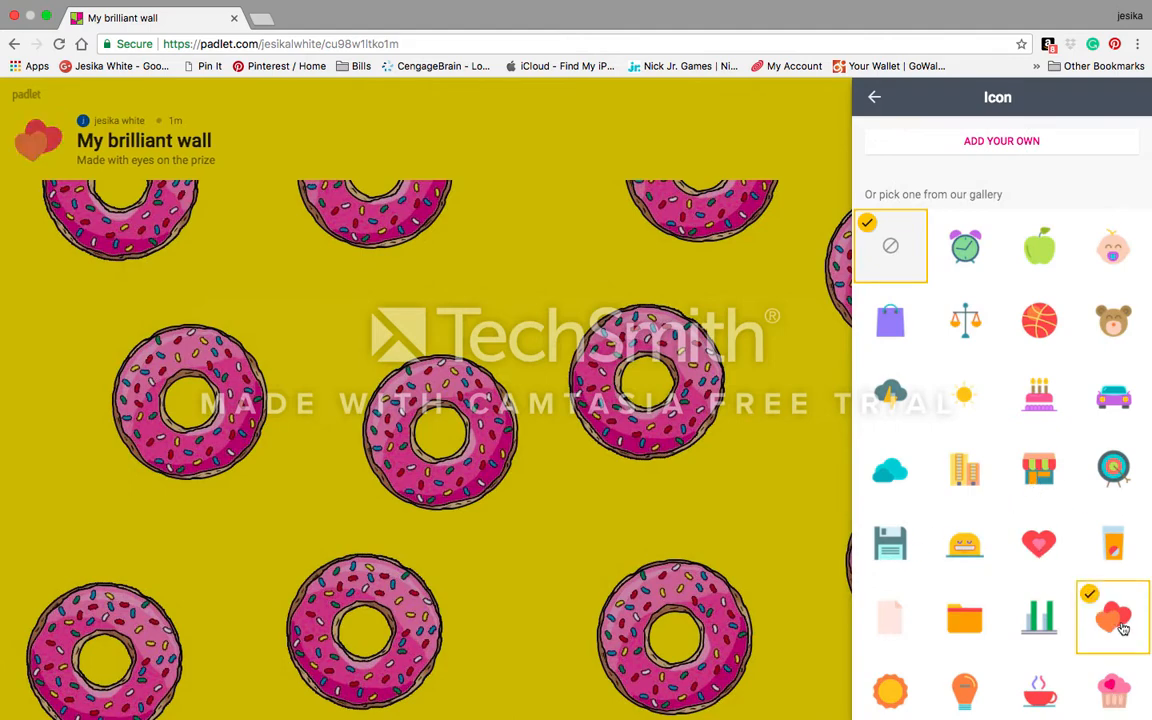
pyautogui.click(874, 99)
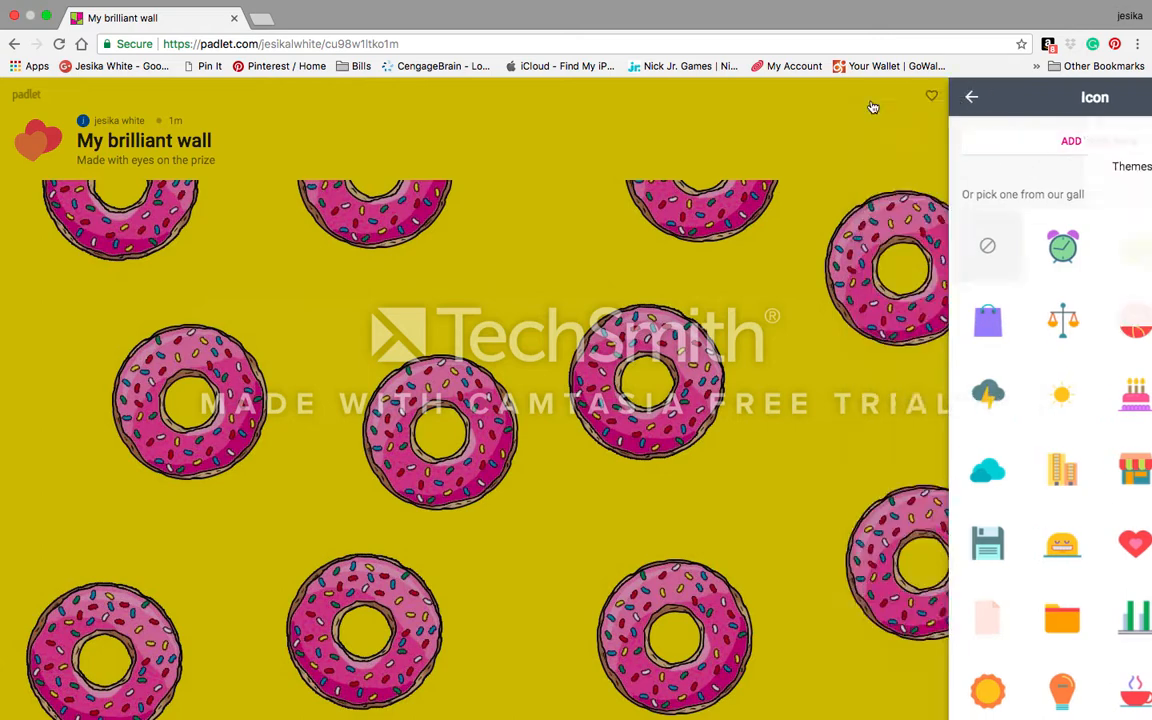
pyautogui.scroll(5, 933, 292)
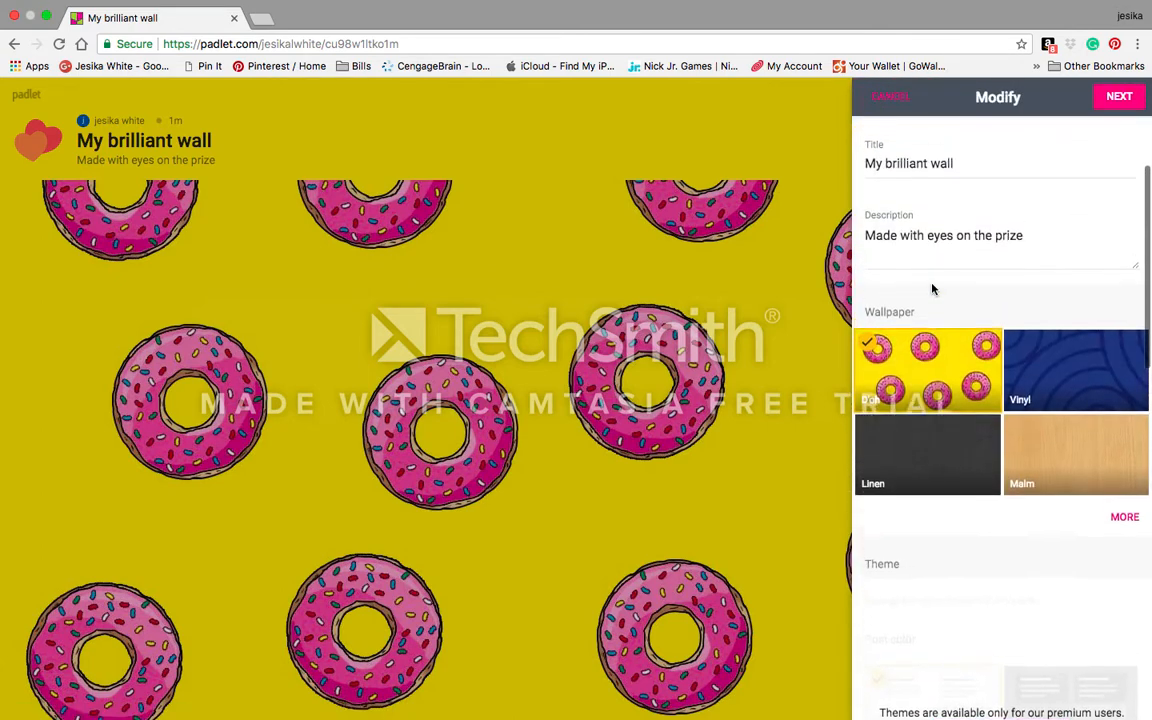
# Step: Replace the title 'My brilliant wall' with 'Valentine's Day Activities'
pyautogui.scroll(2, 932, 289)
pyautogui.doubleClick(965, 312)
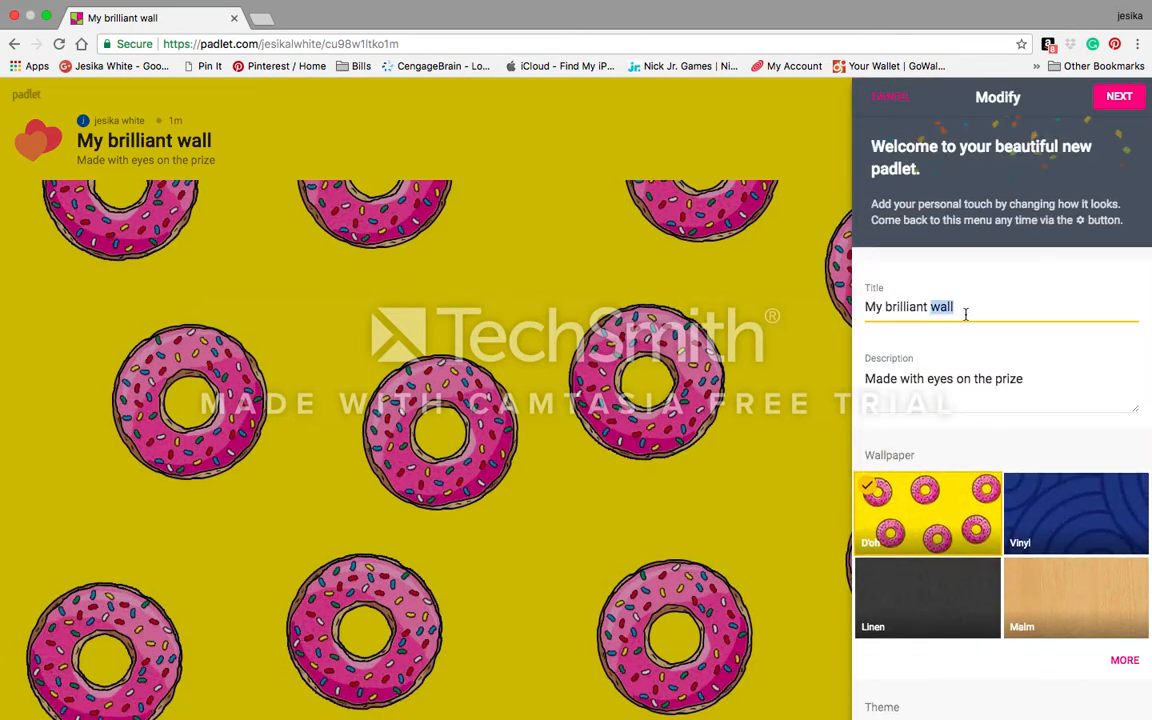
pyautogui.moveTo(965, 313); pyautogui.dragTo(815, 296)
pyautogui.write('V')
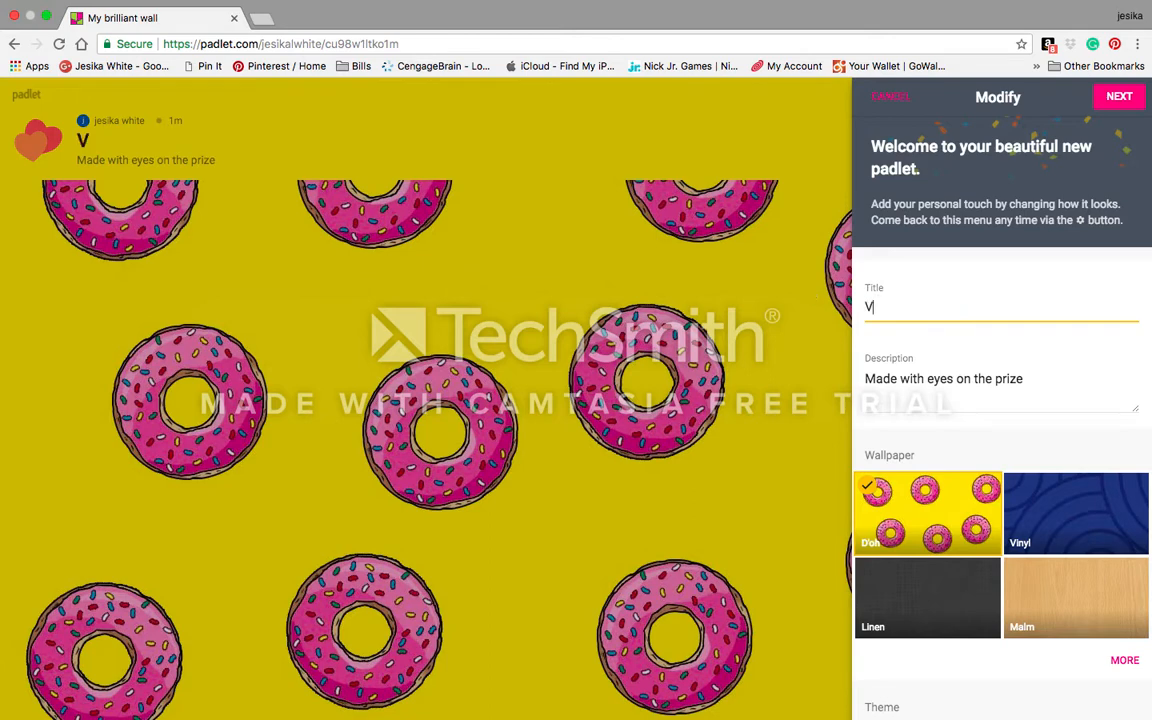
pyautogui.write("alentine'")
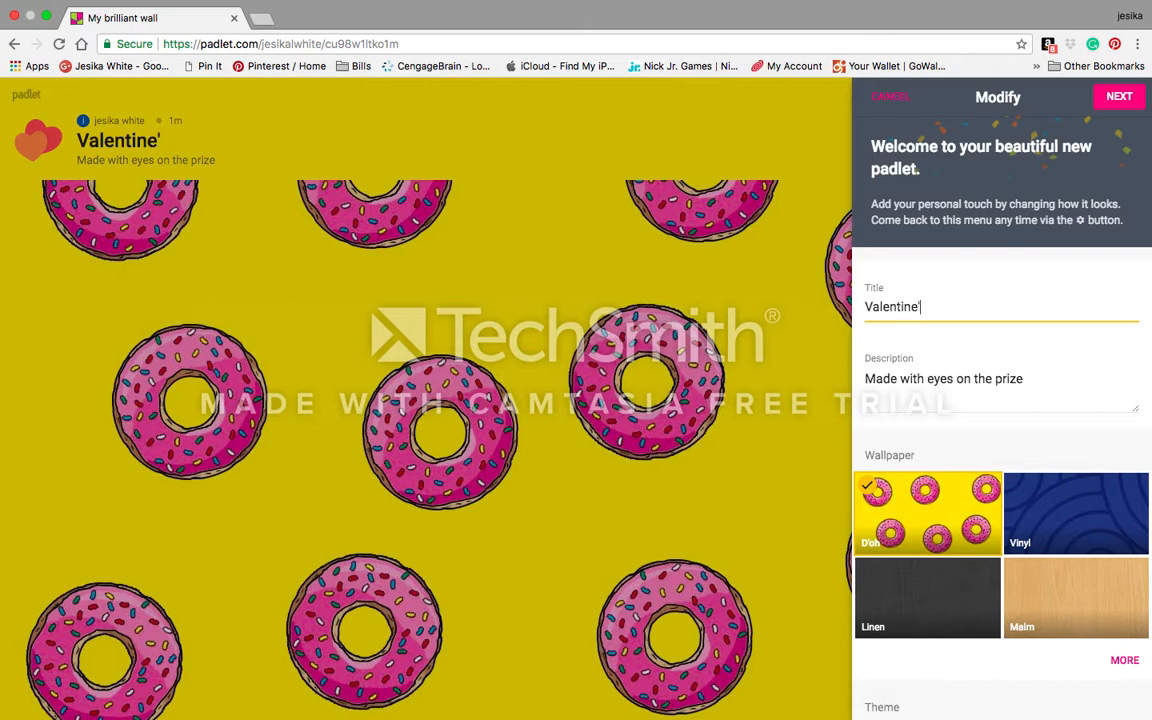
pyautogui.write('s Day Activit')
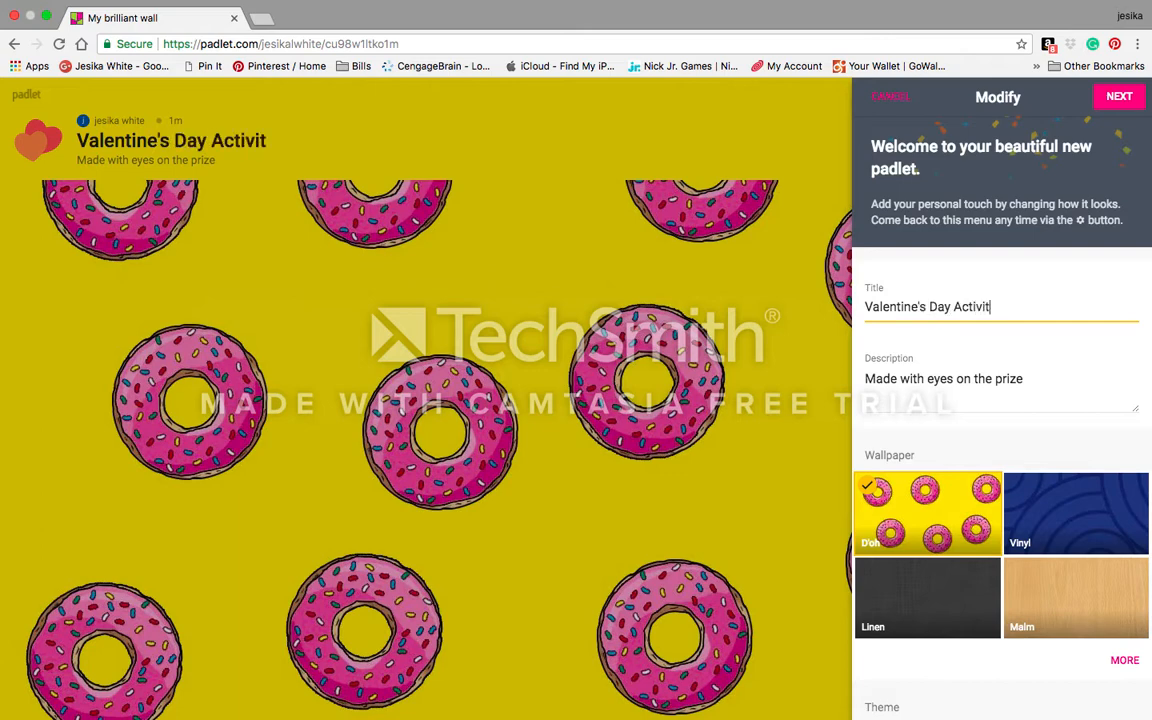
pyautogui.write('ies')
# Step: Set the description to 'What do you enjoy doing with your loved ones on Valentine's Day? Do you celebrate this holiday? Why or why not?'
pyautogui.click(1024, 386)
pyautogui.moveTo(1024, 386); pyautogui.dragTo(862, 380)
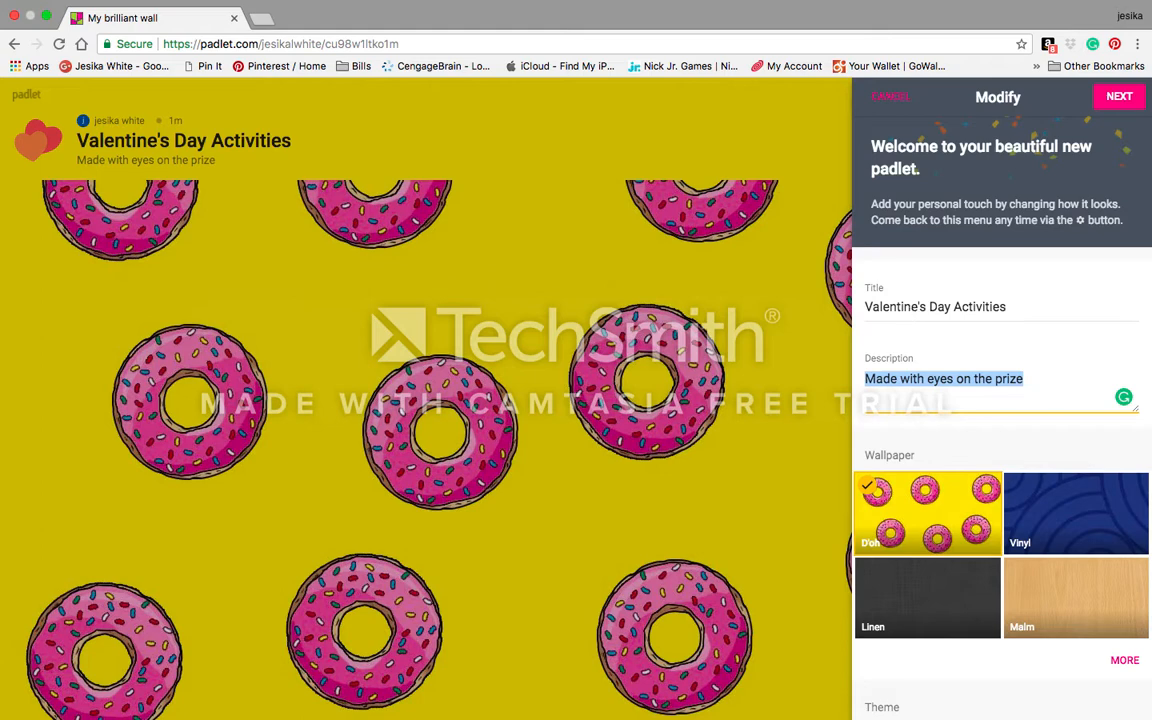
pyautogui.write('What do you ')
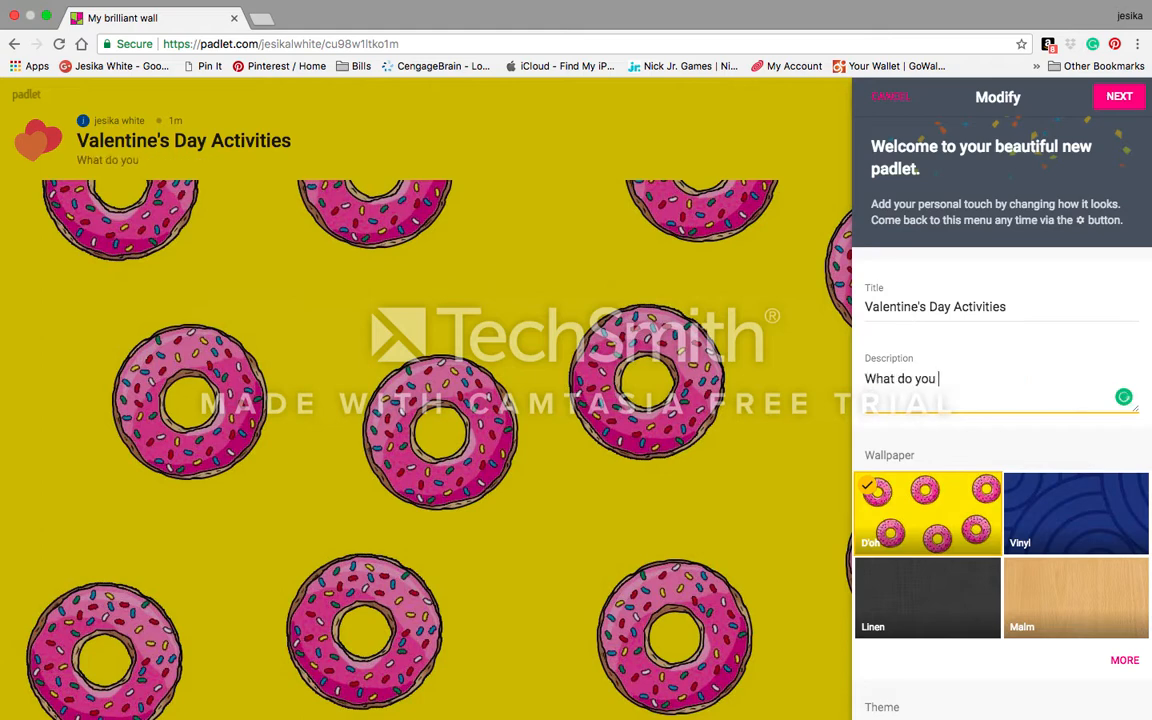
pyautogui.write('enjoy doin')
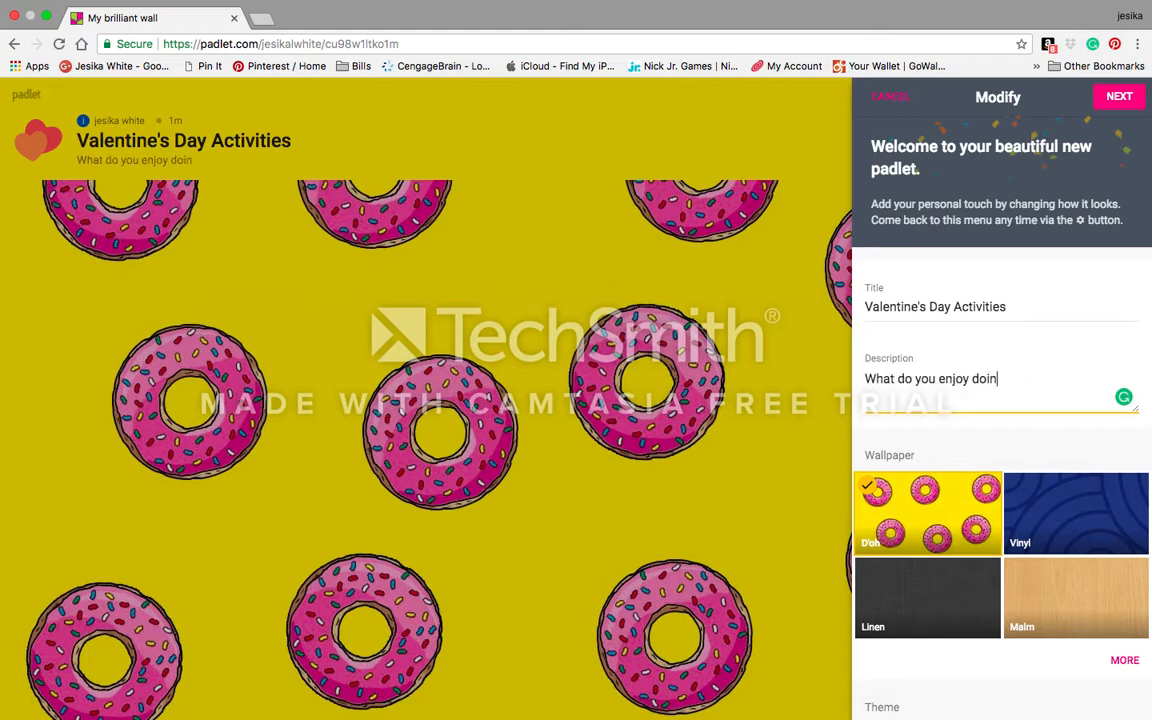
pyautogui.write('g with you')
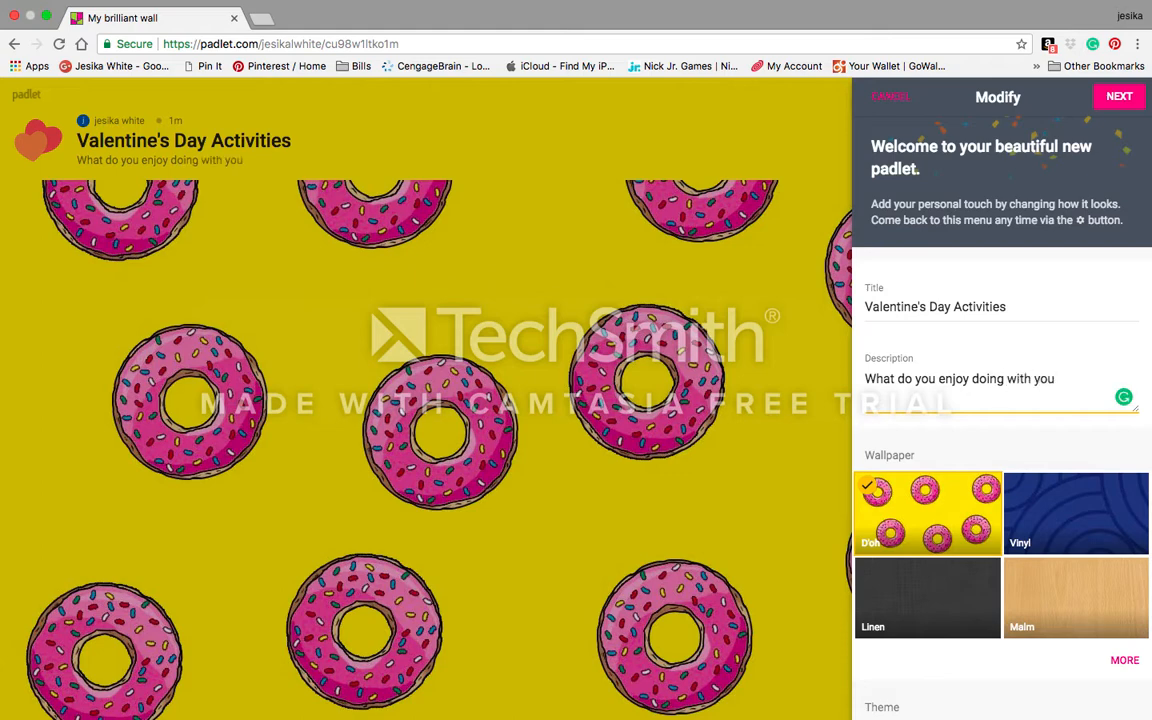
pyautogui.write(' loved ones on VA')
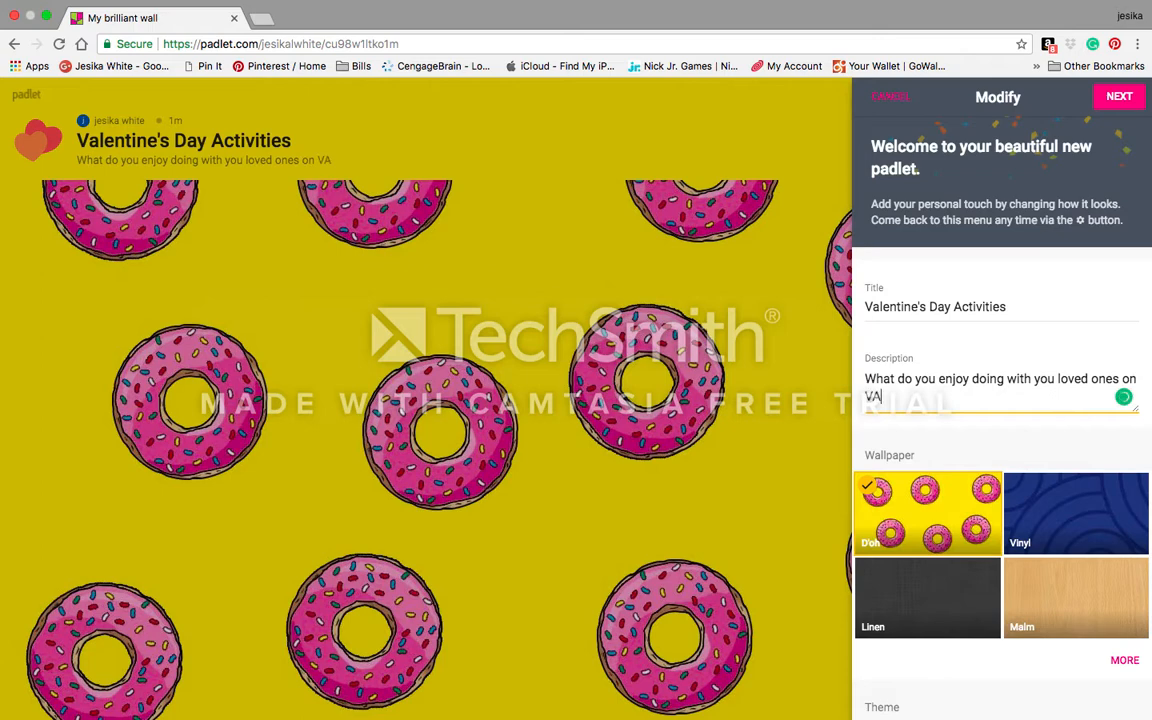
pyautogui.write('lentines')
pyautogui.press('BackSpace')
pyautogui.press('BackSpace')
pyautogui.press('BackSpace')
pyautogui.press('BackSpace')
pyautogui.press('BackSpace')
pyautogui.press('BackSpace')
pyautogui.press('BackSpace')
pyautogui.write("alentine's")
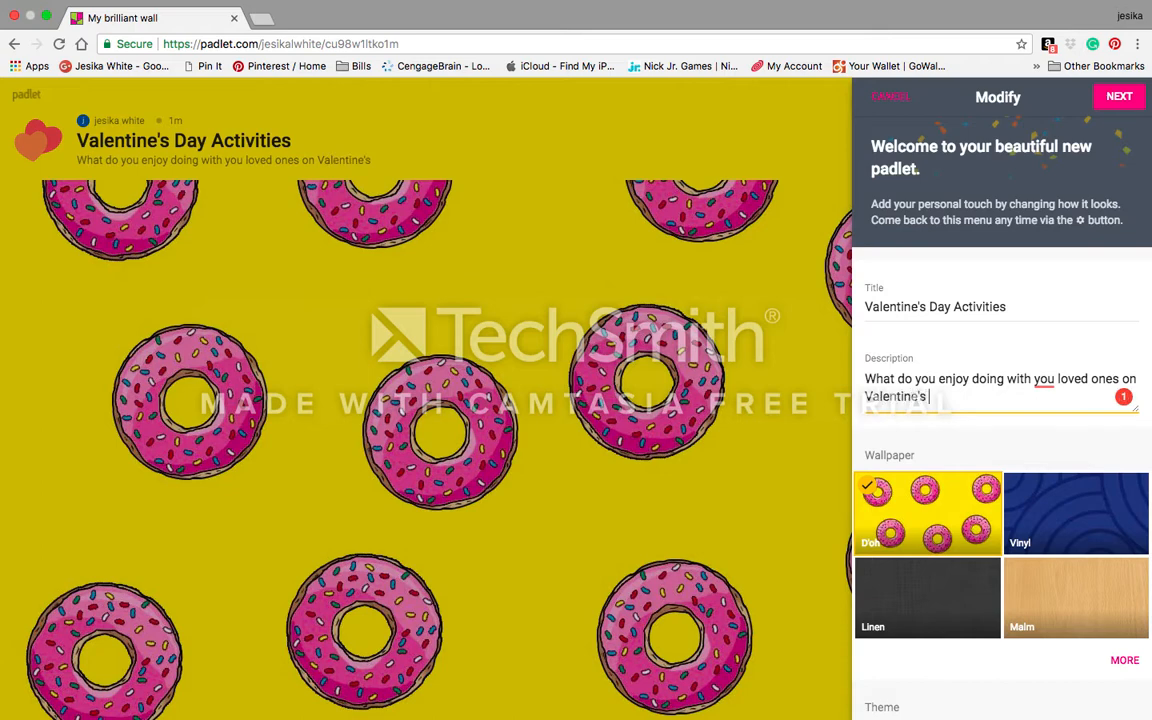
pyautogui.write(' Day?')
pyautogui.moveTo(1042, 386)
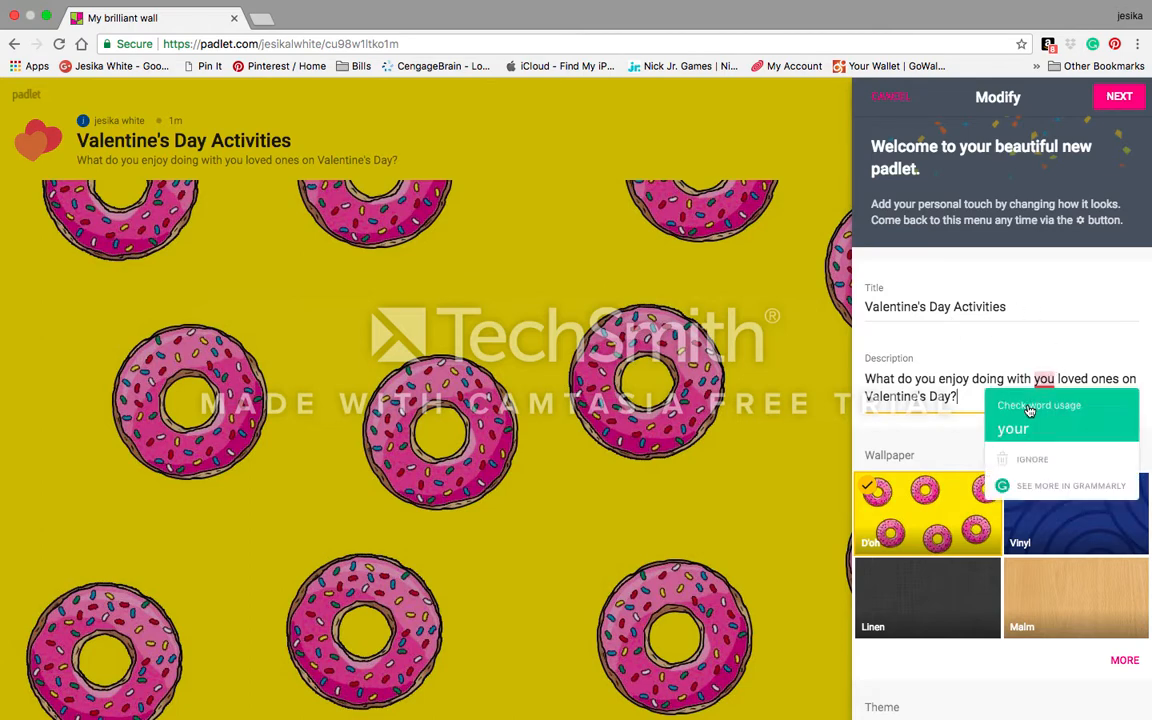
pyautogui.click(1010, 427)
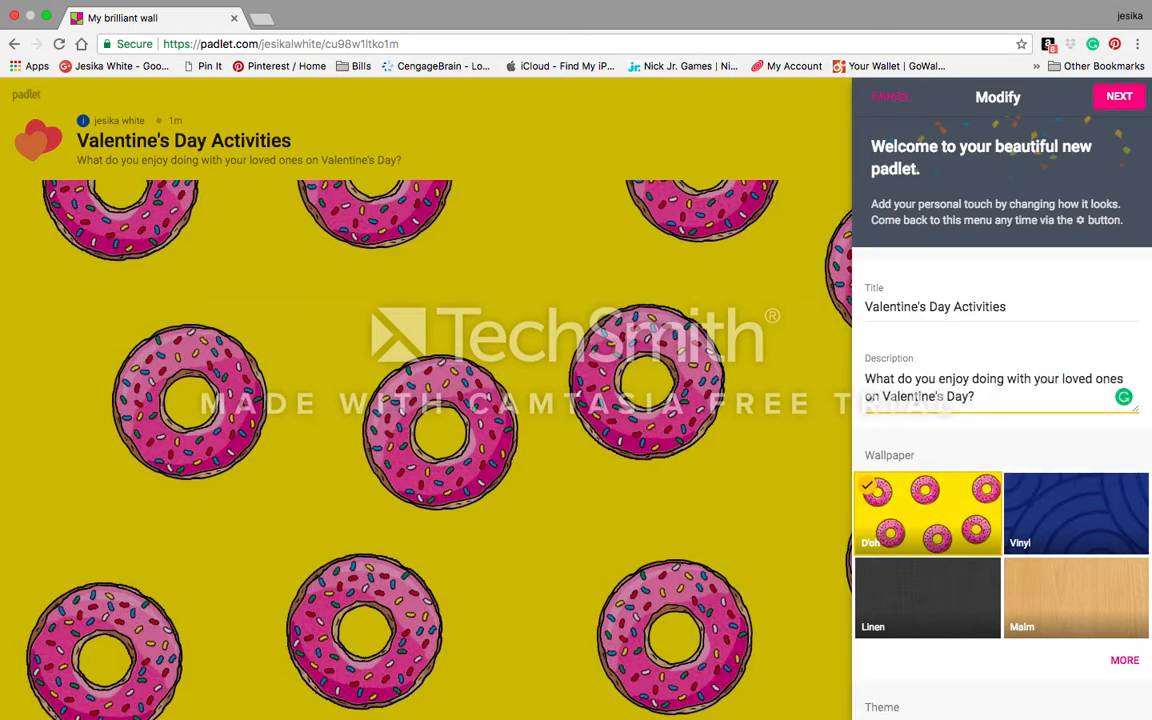
pyautogui.write('Do you cel')
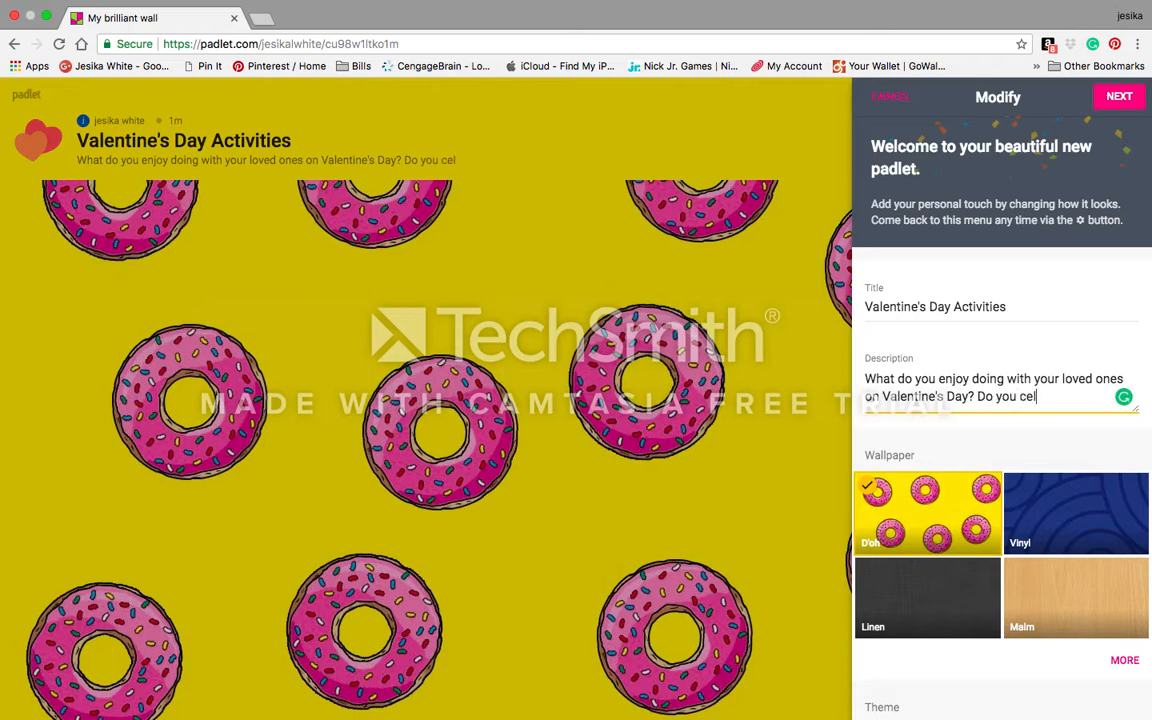
pyautogui.write('ebrate thi')
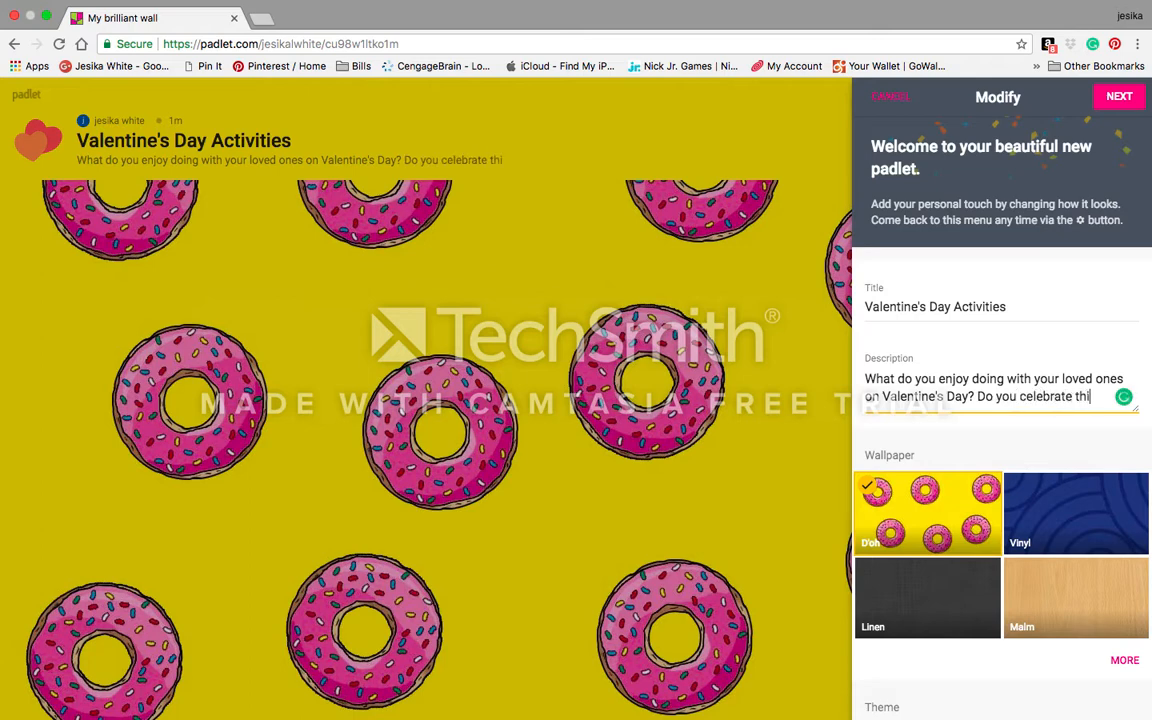
pyautogui.write('s holiday')
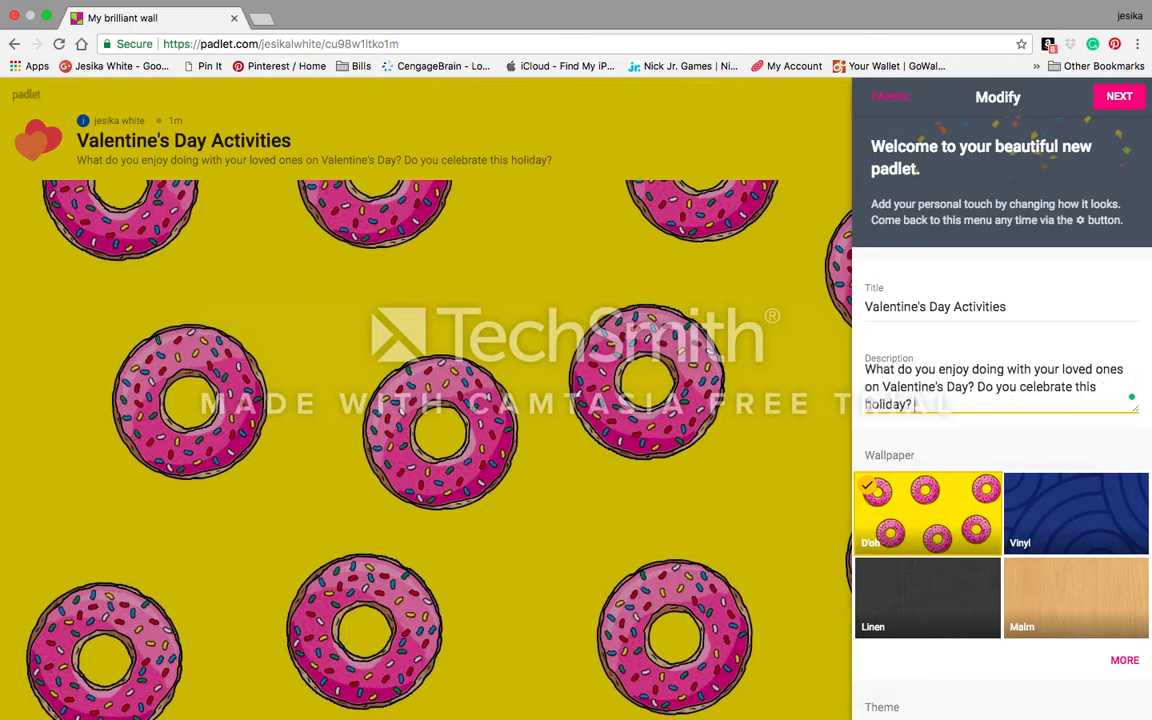
pyautogui.write('? Why or why not?')
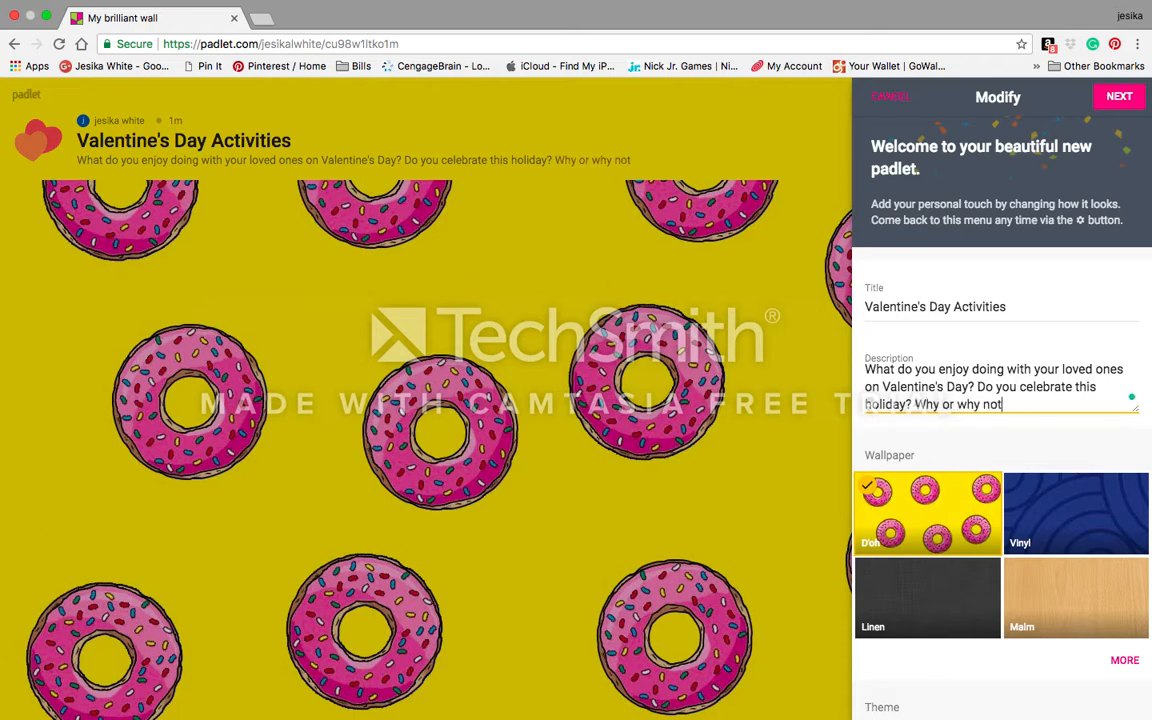
pyautogui.click(1118, 97)
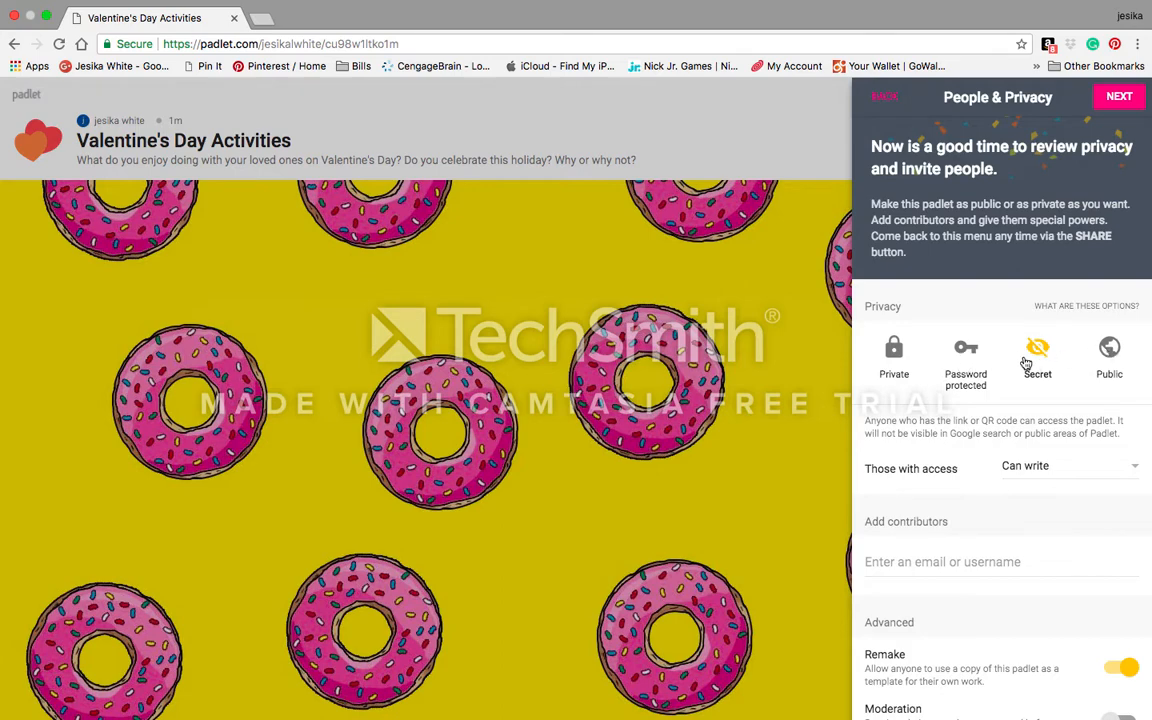
# Step: Set the wall's privacy to Public and keep visitors' access at Can write
pyautogui.click(1110, 352)
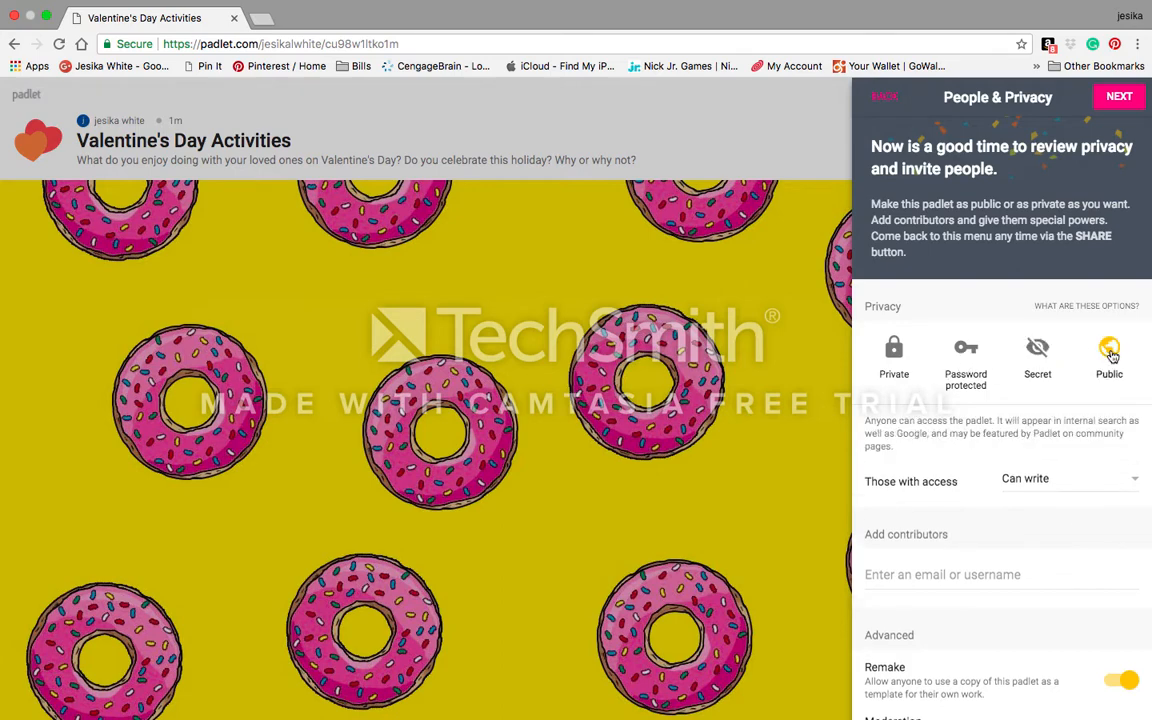
pyautogui.click(1045, 480)
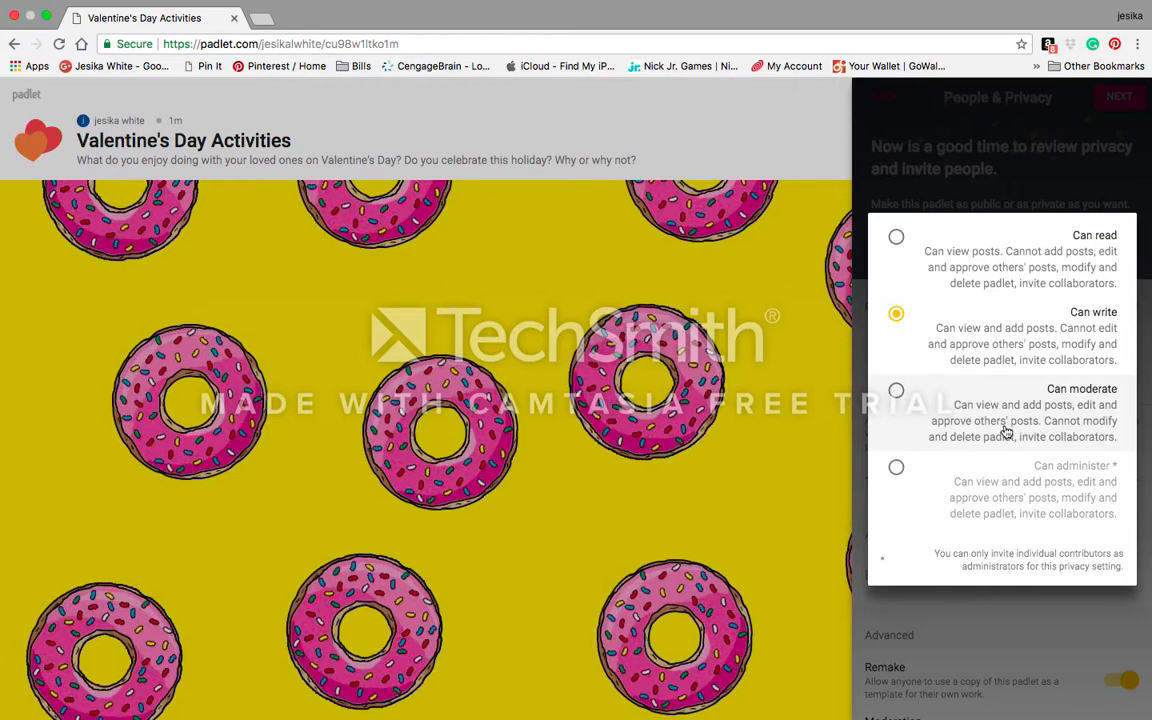
pyautogui.click(956, 329)
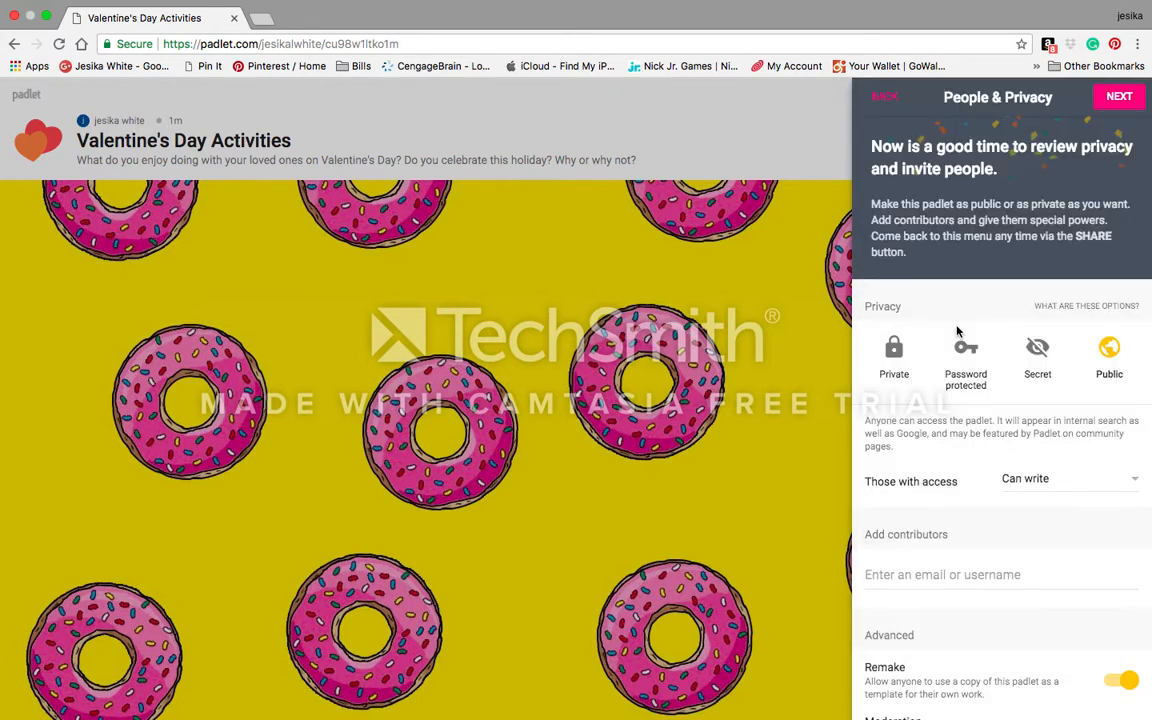
pyautogui.scroll(-3, 985, 490)
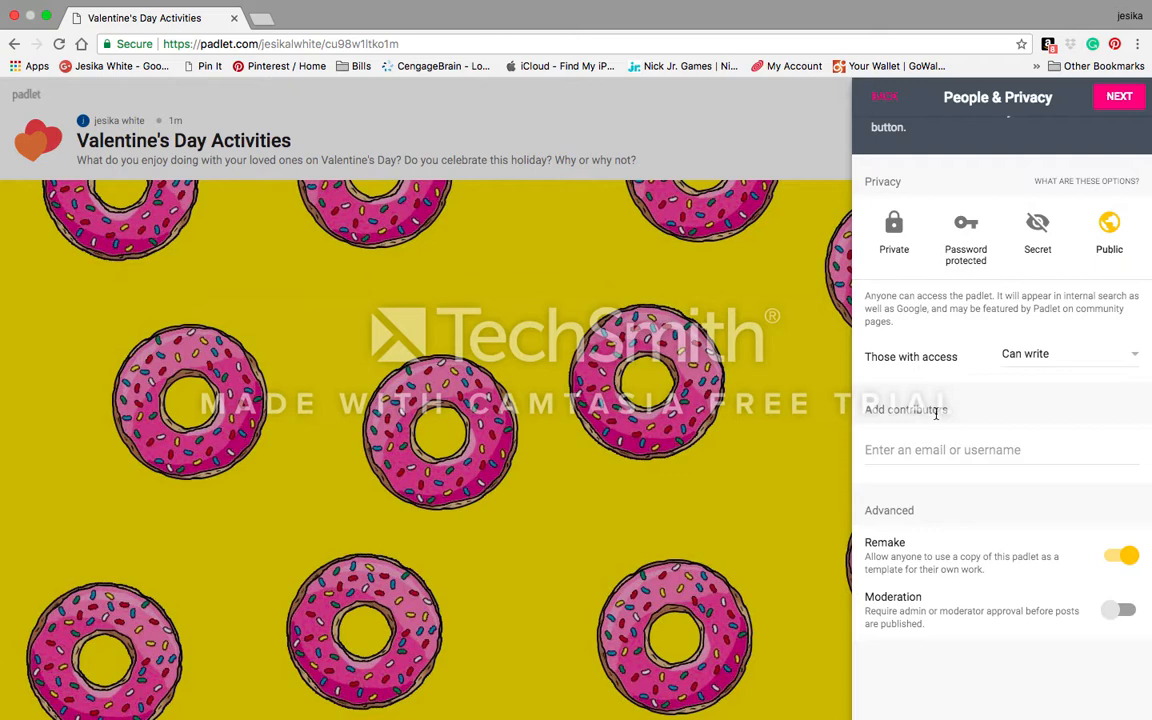
# Step: Add a contributor by searching their username and picking the suggested user
pyautogui.click(944, 450)
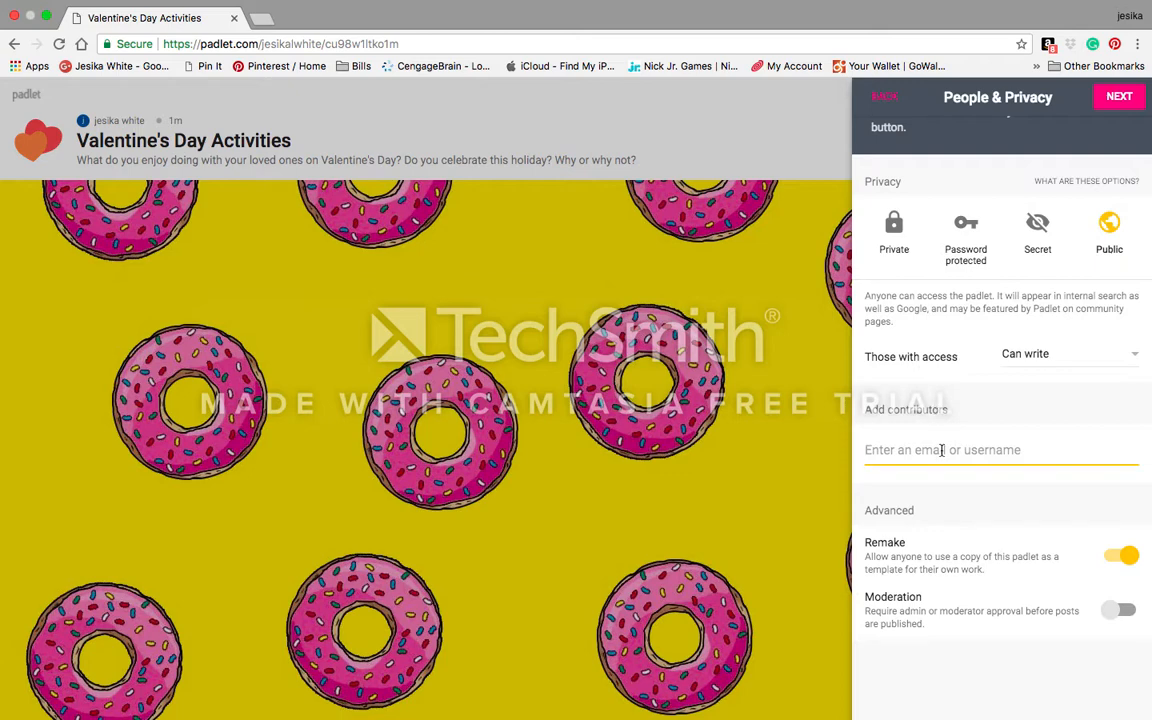
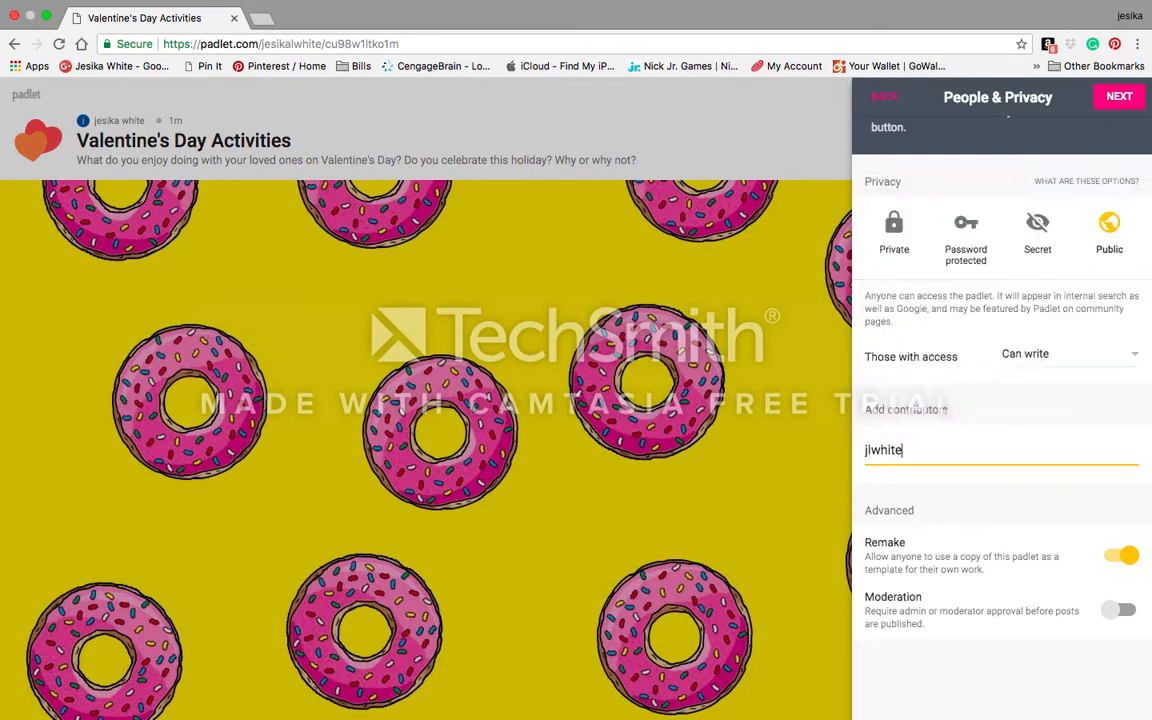
pyautogui.click(966, 250)
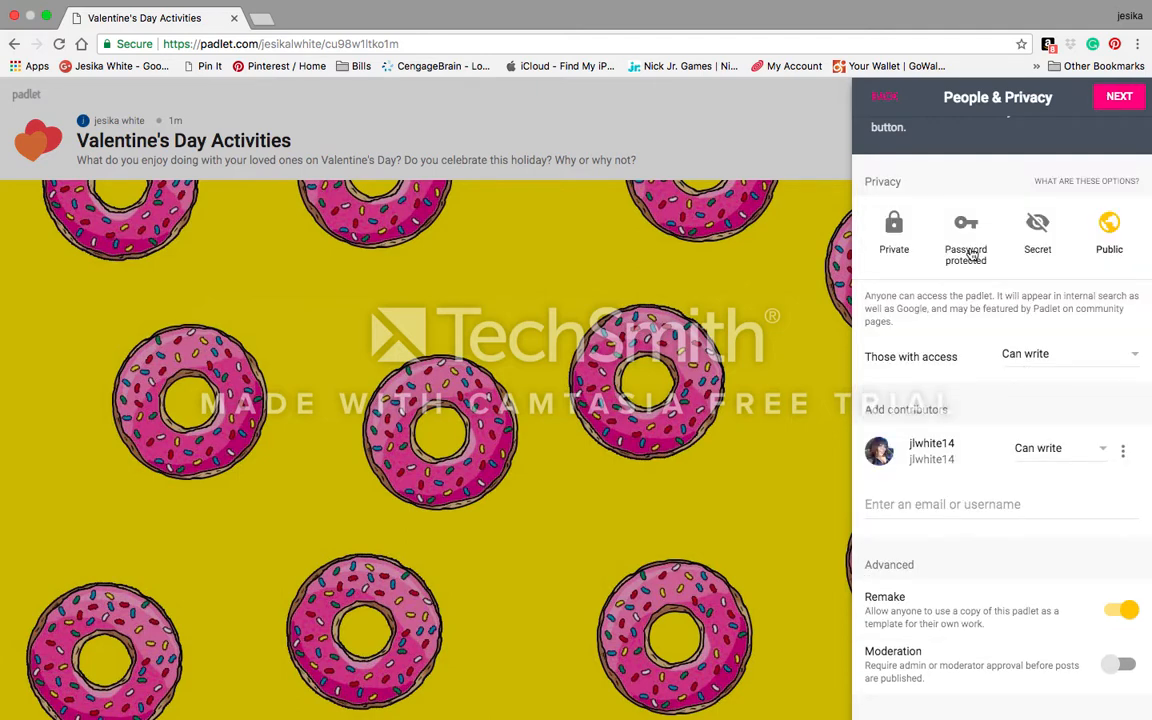
# Step: Leave Remake turned on and enable Moderation so posts need approval
pyautogui.scroll(-2, 887, 504)
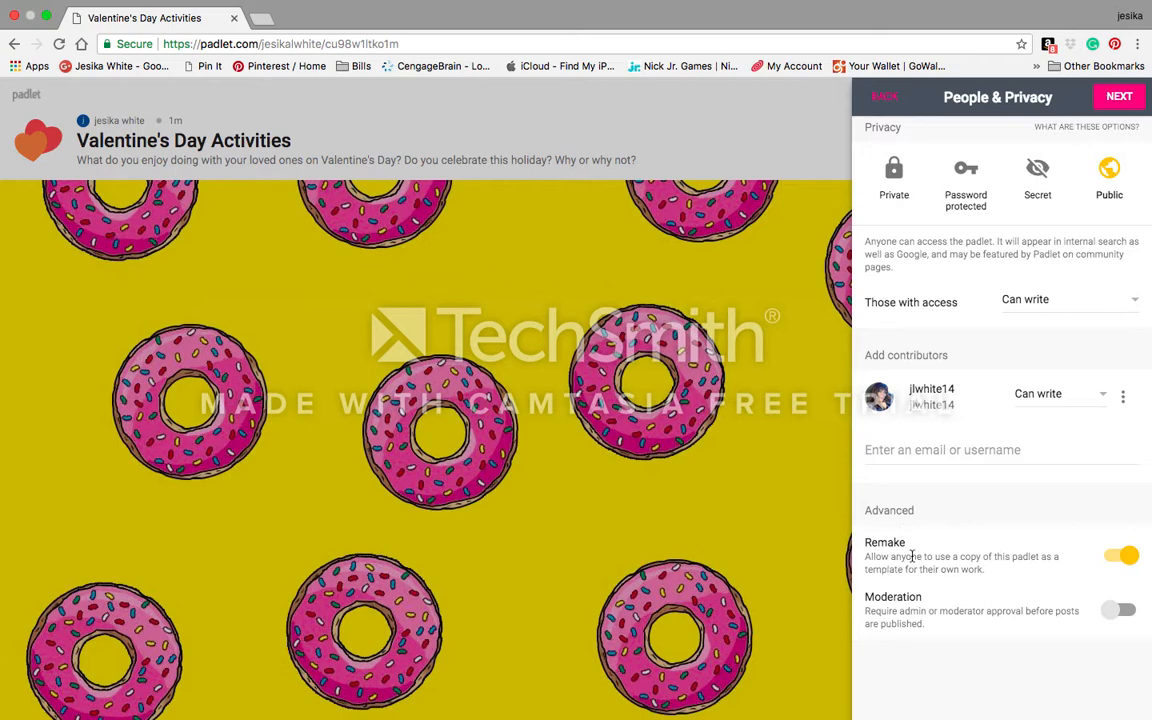
pyautogui.click(1116, 562)
pyautogui.click(1120, 562)
pyautogui.click(1130, 611)
pyautogui.scroll(3, 1008, 485)
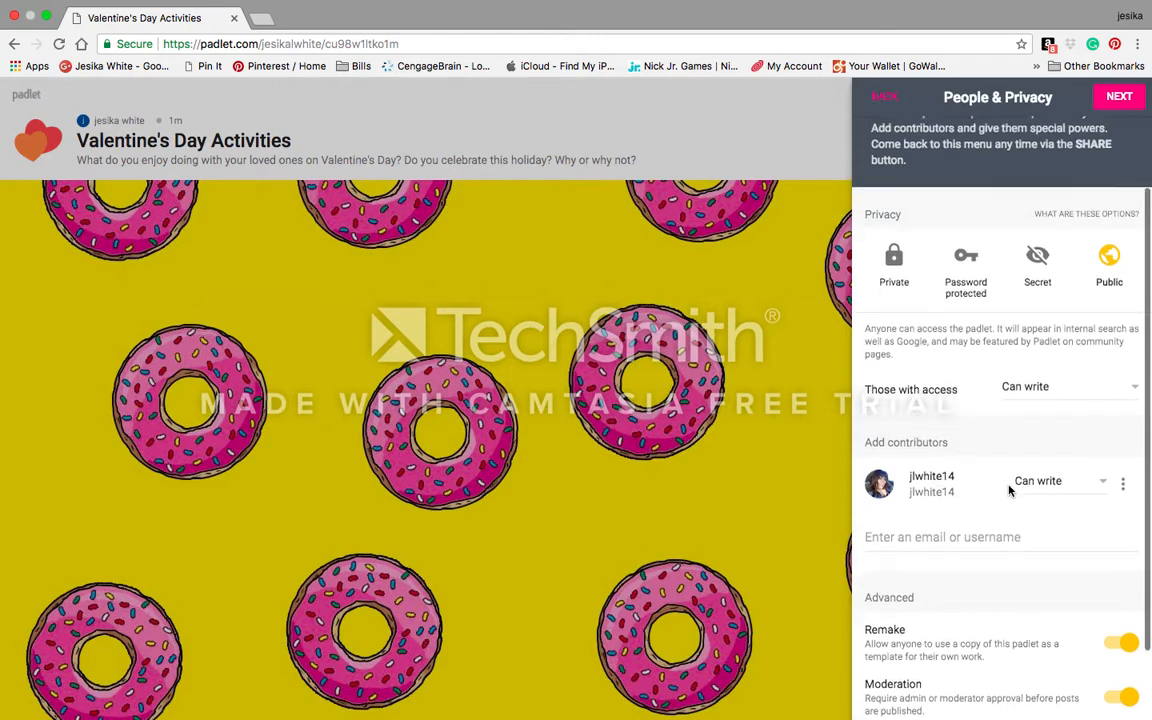
pyautogui.scroll(2, 1008, 490)
pyautogui.scroll(-4, 1008, 490)
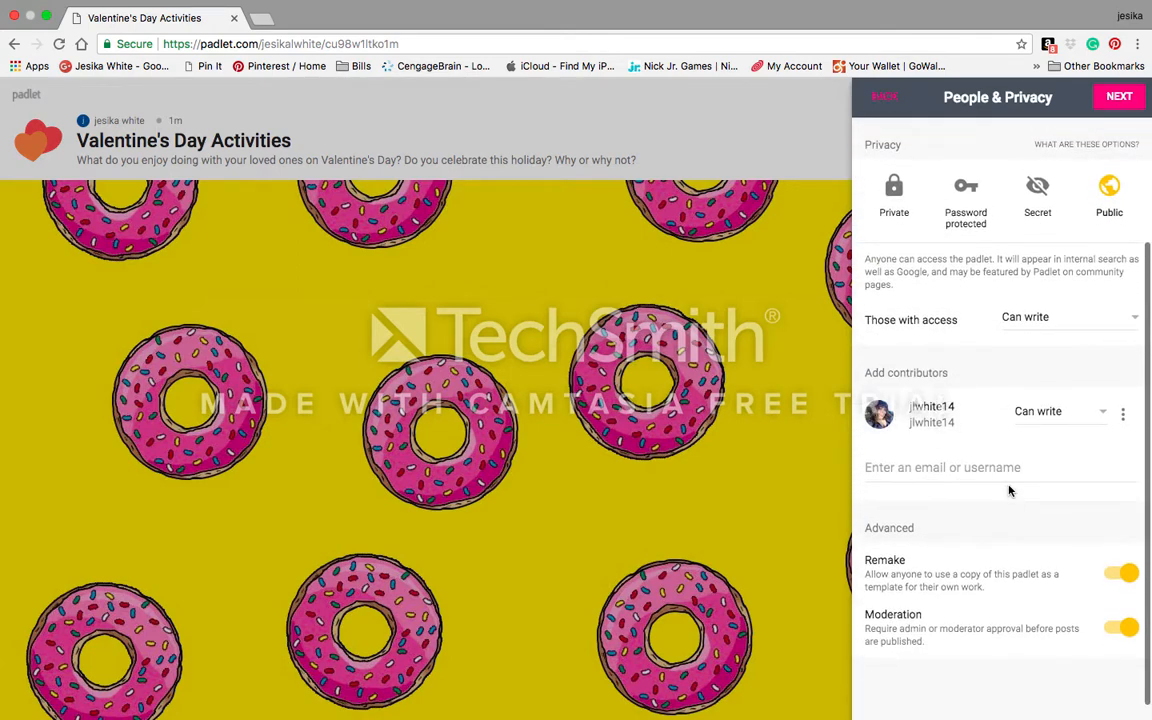
pyautogui.scroll(5, 1008, 490)
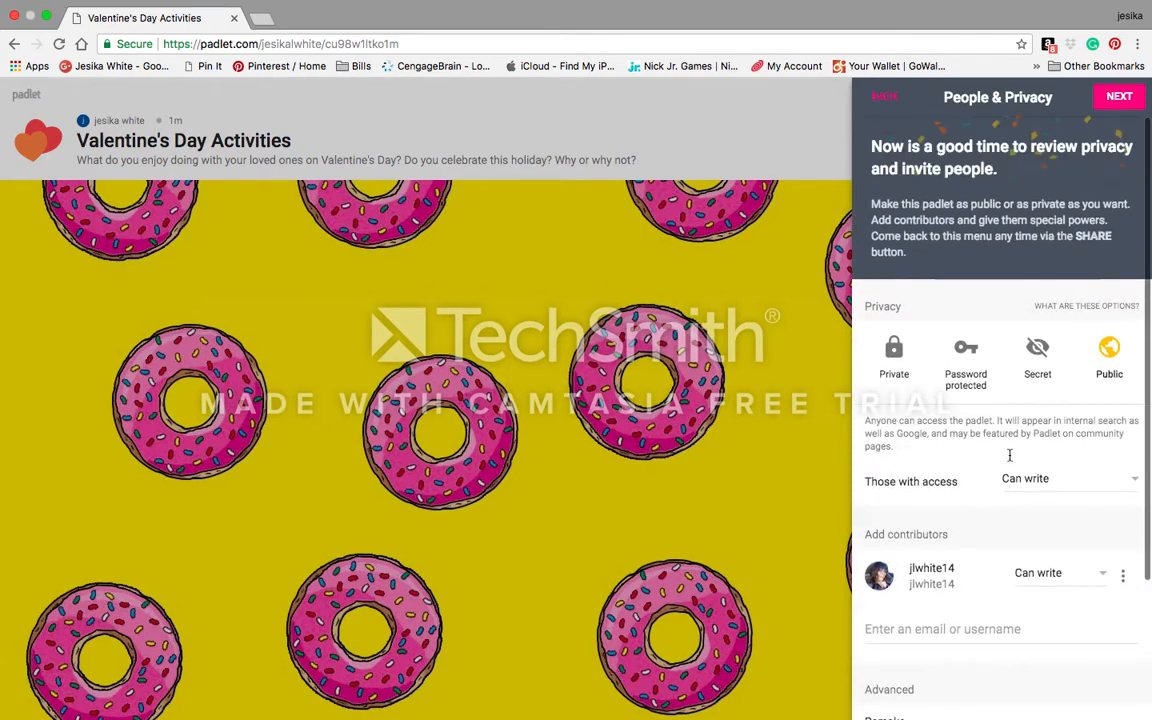
# Step: Confirm the privacy settings, go to the wall, and begin a new blank post
pyautogui.click(1120, 97)
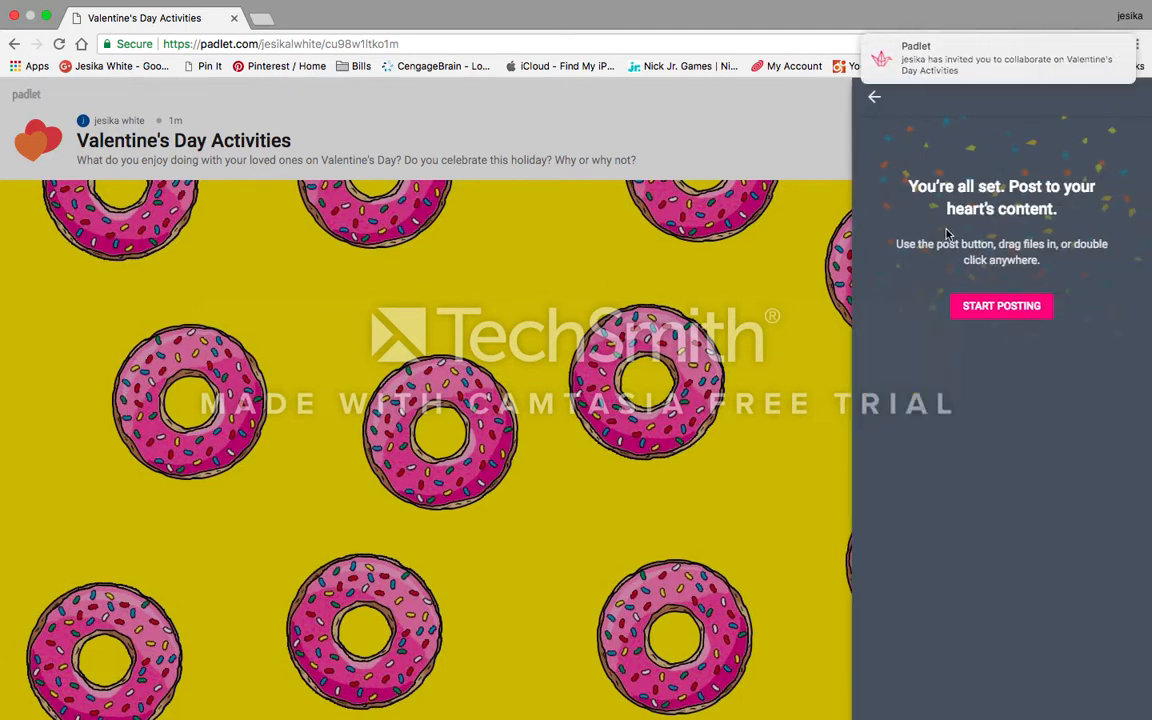
pyautogui.click(1019, 305)
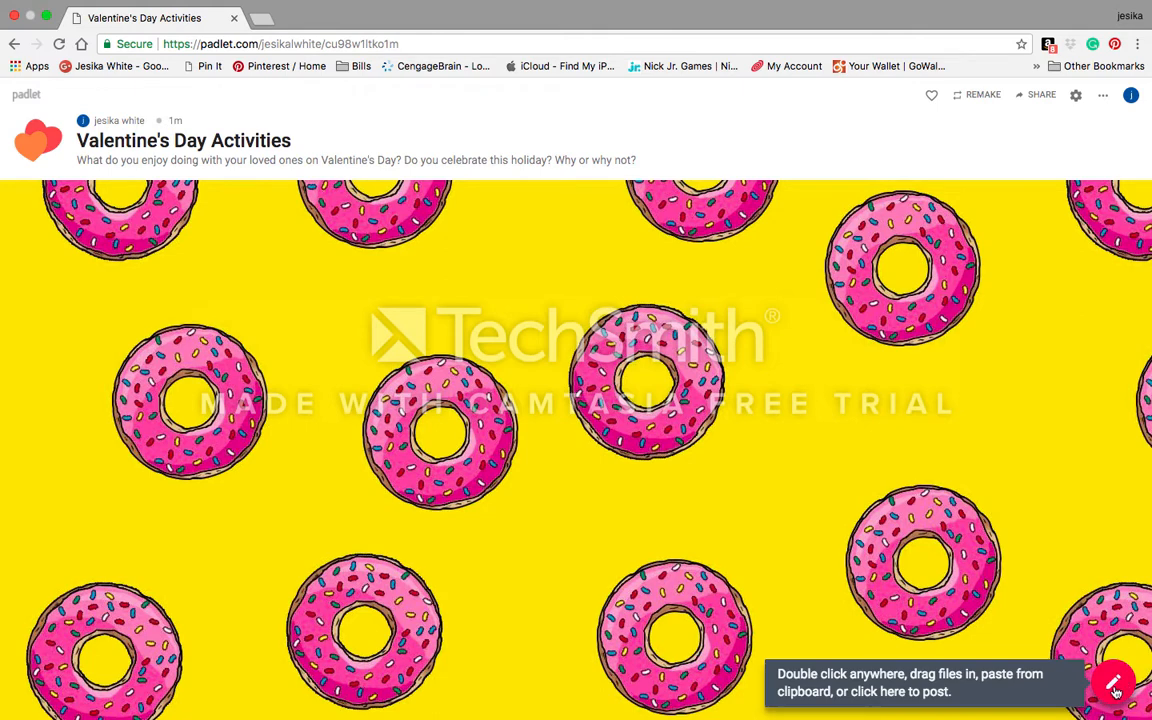
pyautogui.click(1113, 686)
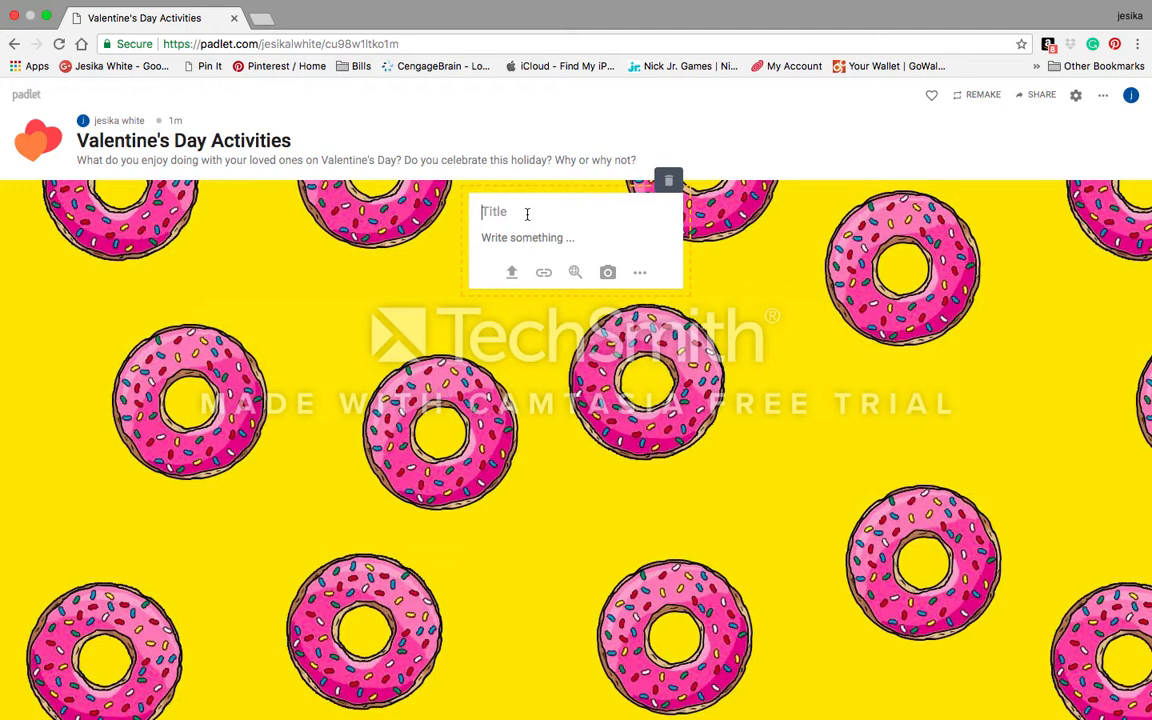
# Step: Title the post 'I enjoy making them feel special by bringing them pink and red treats!'
pyautogui.write('I enjoy making them feel ')
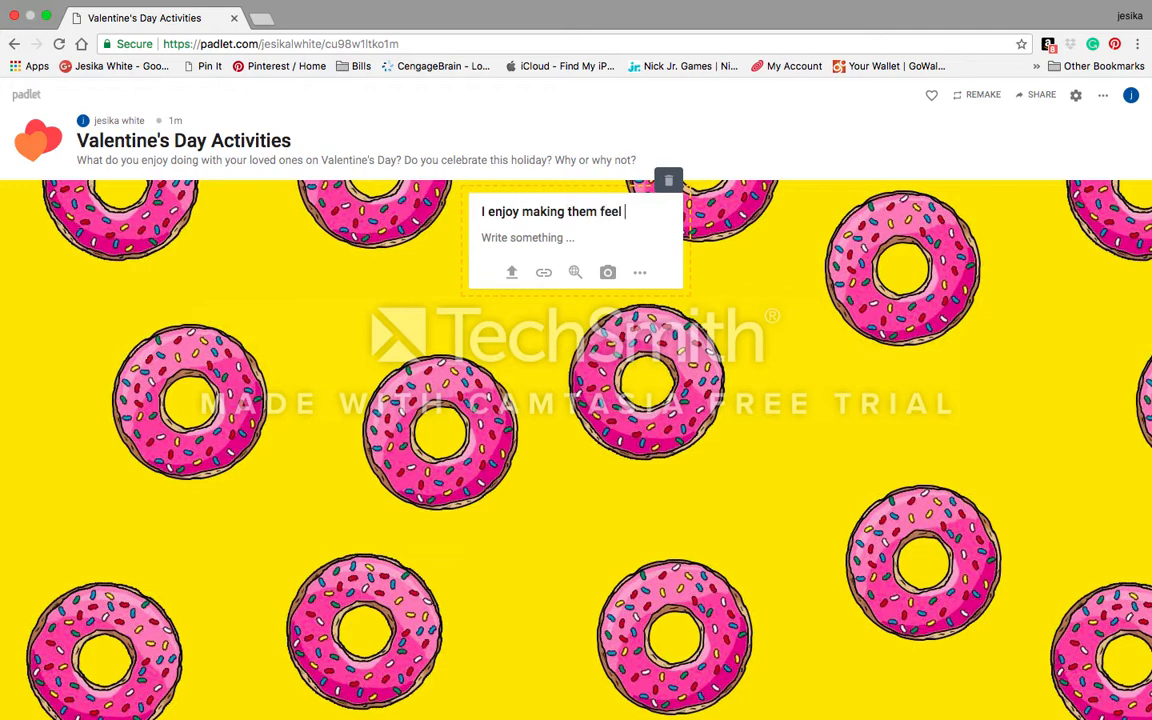
pyautogui.write('special bu')
pyautogui.press('BackSpace')
pyautogui.write('y ')
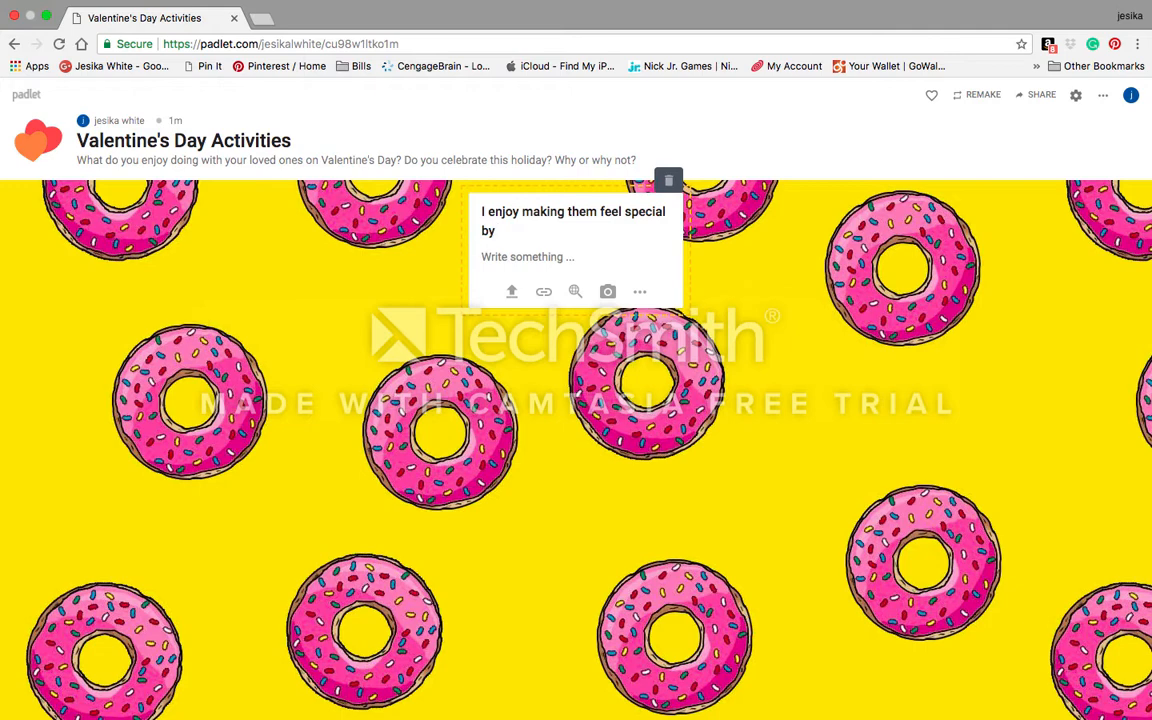
pyautogui.write('brining th')
pyautogui.press('BackSpace')
pyautogui.press('BackSpace')
pyautogui.press('BackSpace')
pyautogui.press('BackSpace')
pyautogui.press('BackSpace')
pyautogui.press('BackSpace')
pyautogui.write('ging them pi')
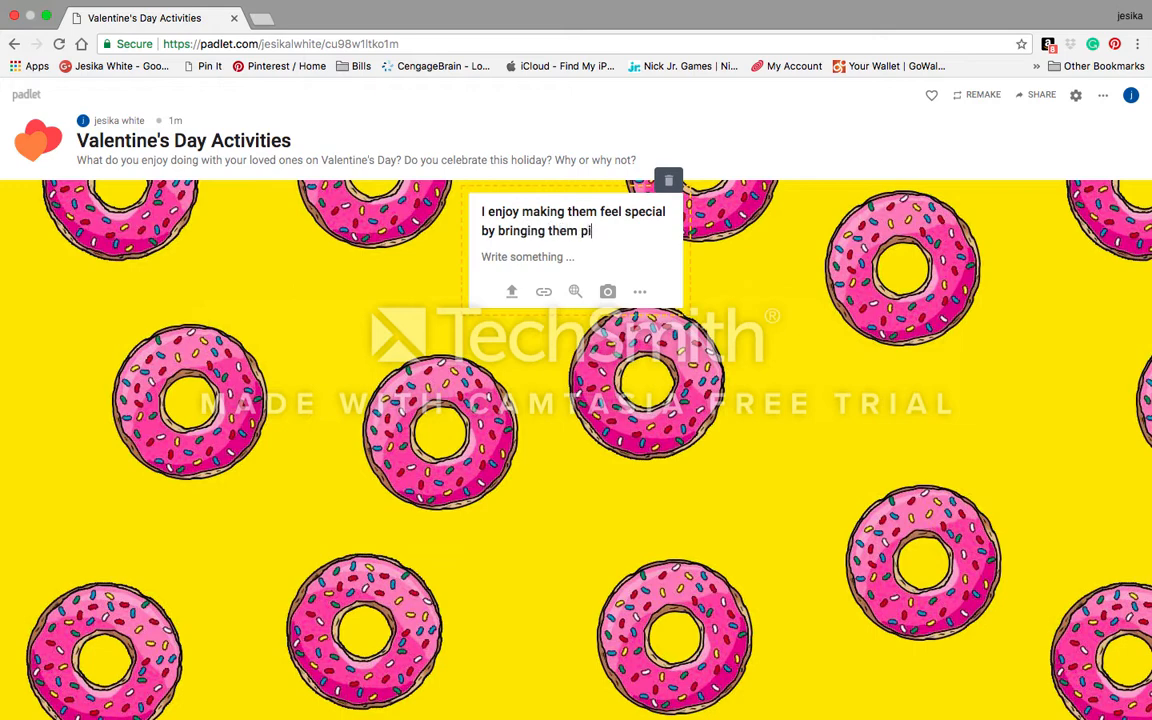
pyautogui.write('nk and red treats!')
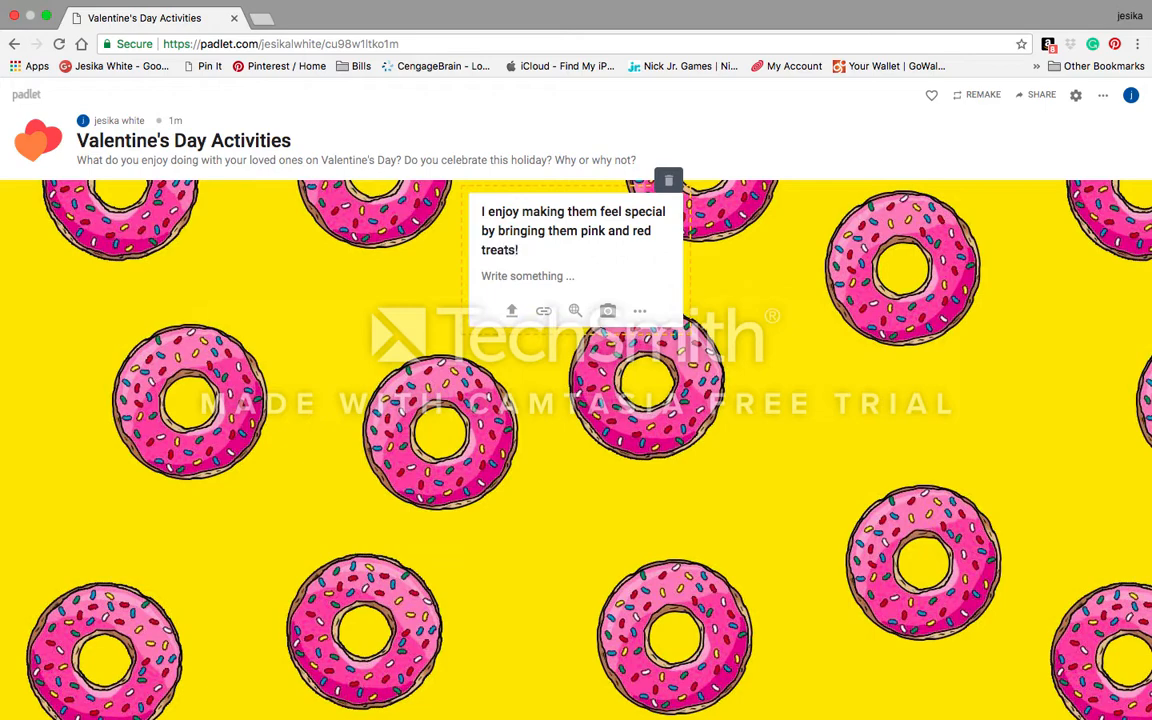
pyautogui.click(607, 310)
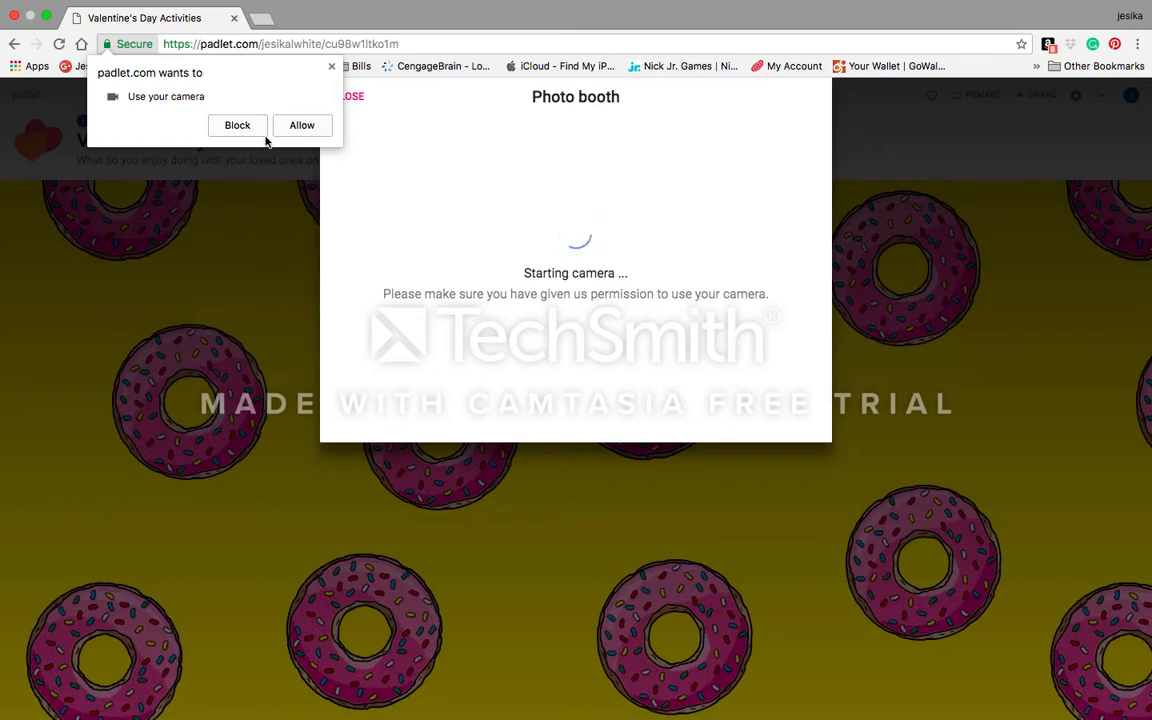
# Step: Close the photo booth, link dialog and attachment menu without attaching anything, then reach wall settings
pyautogui.click(314, 127)
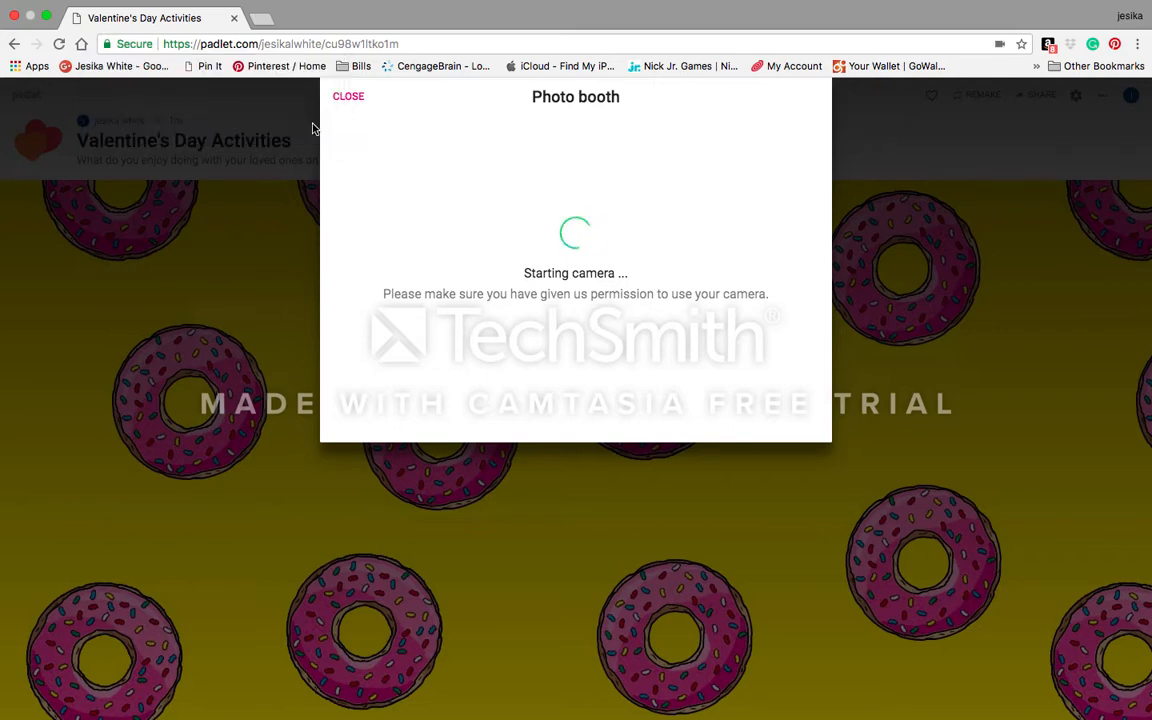
pyautogui.click(356, 96)
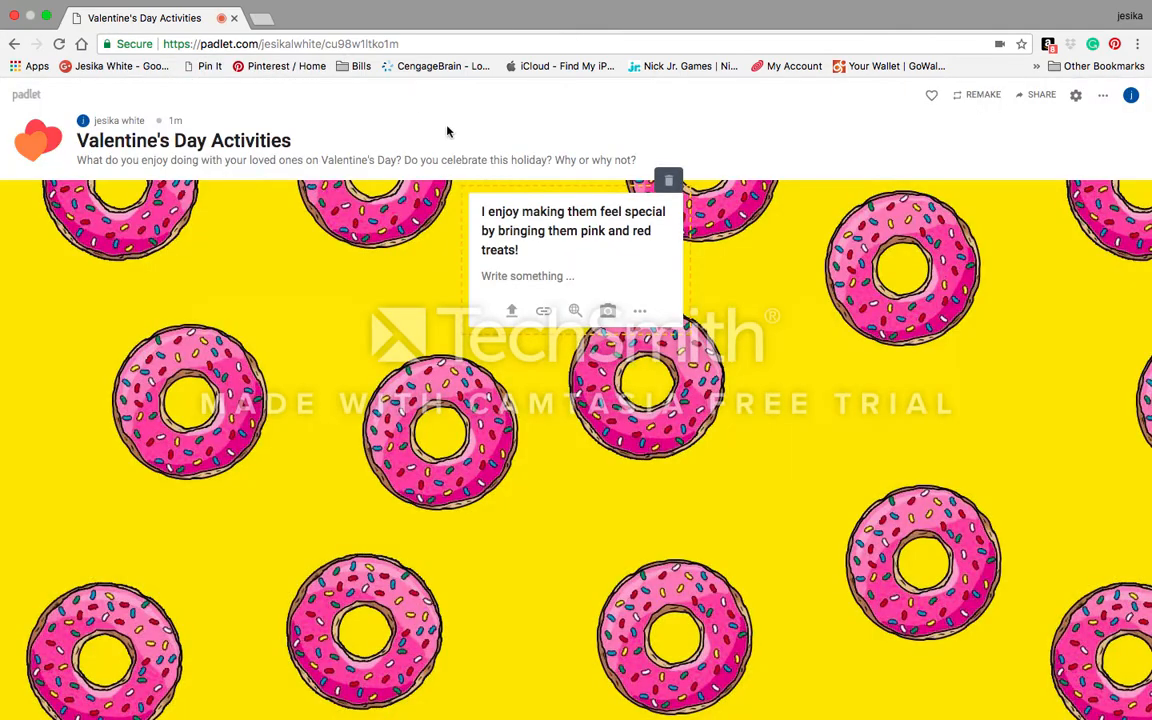
pyautogui.click(545, 318)
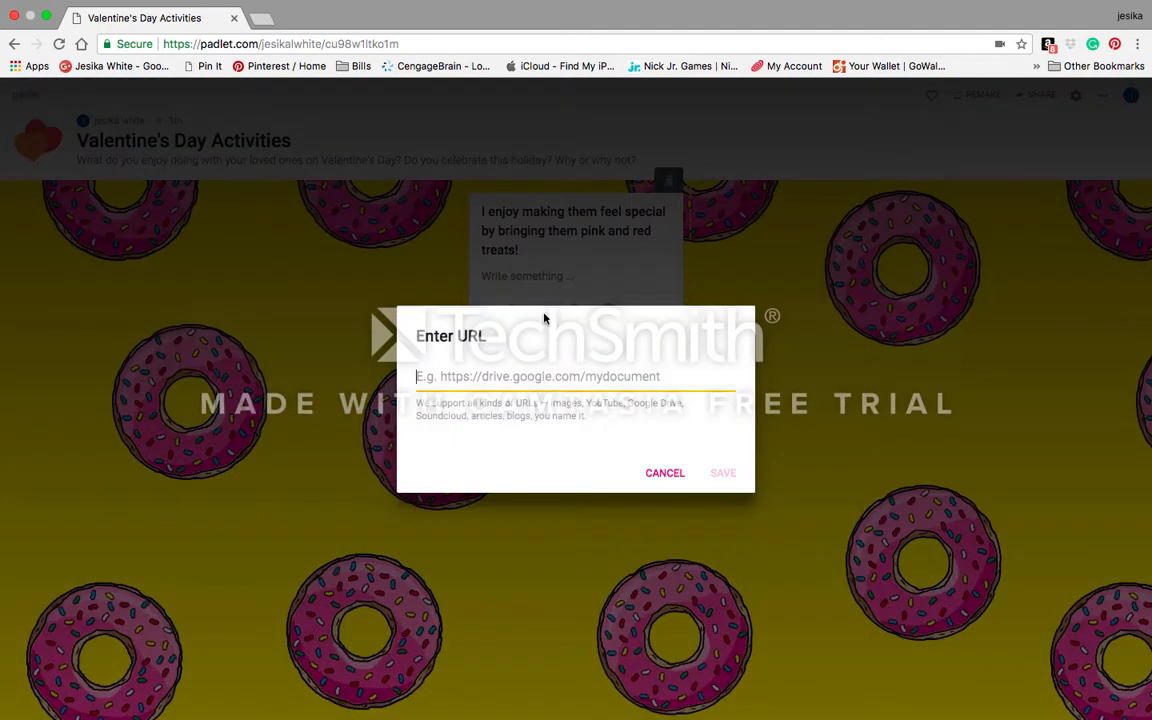
pyautogui.click(665, 474)
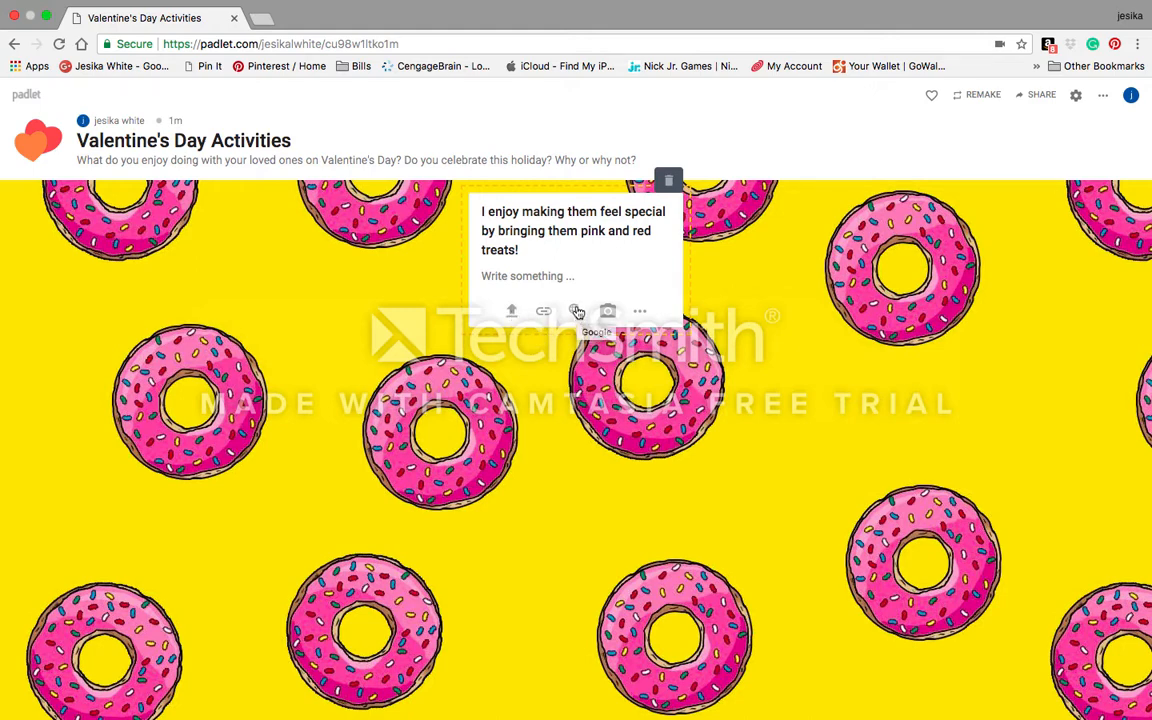
pyautogui.click(641, 313)
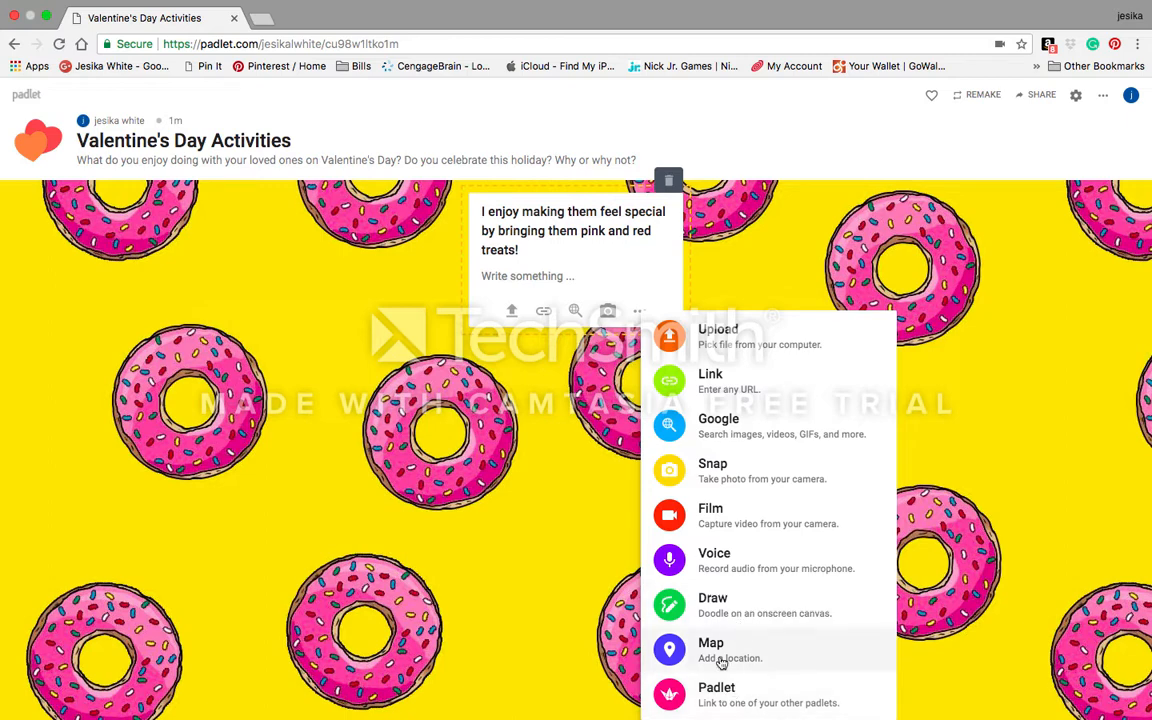
pyautogui.click(642, 285)
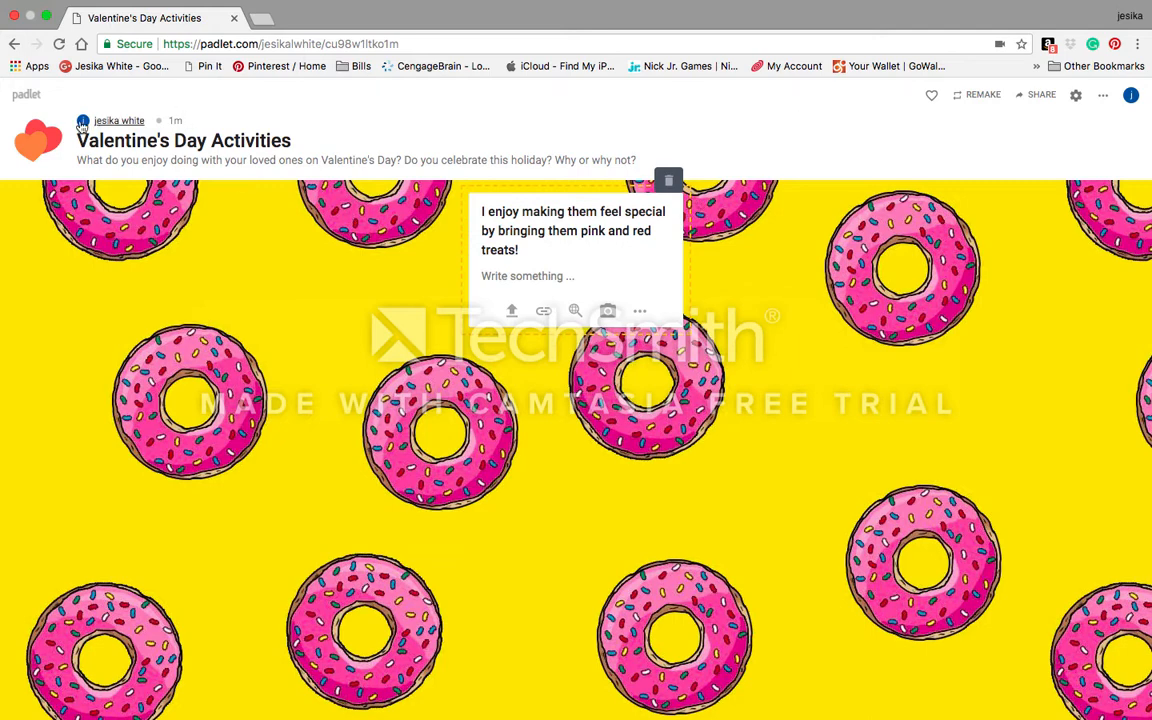
pyautogui.click(1078, 96)
pyautogui.scroll(-2, 968, 249)
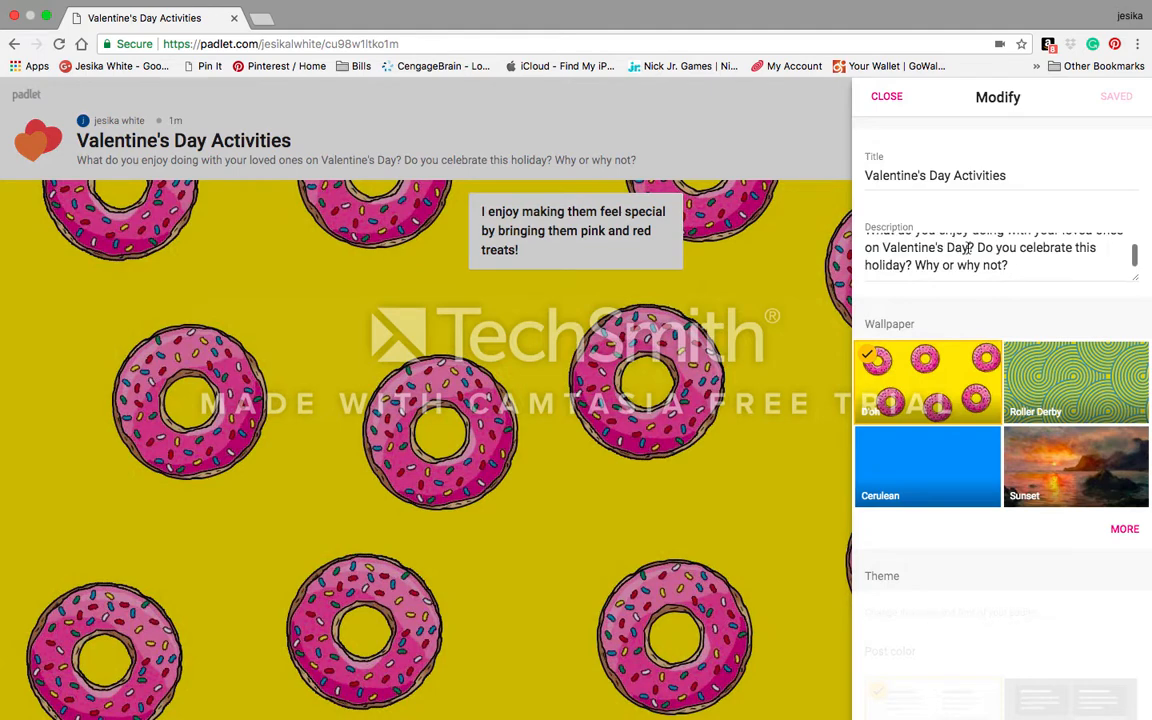
pyautogui.scroll(-5, 1021, 614)
pyautogui.scroll(-5, 1021, 614)
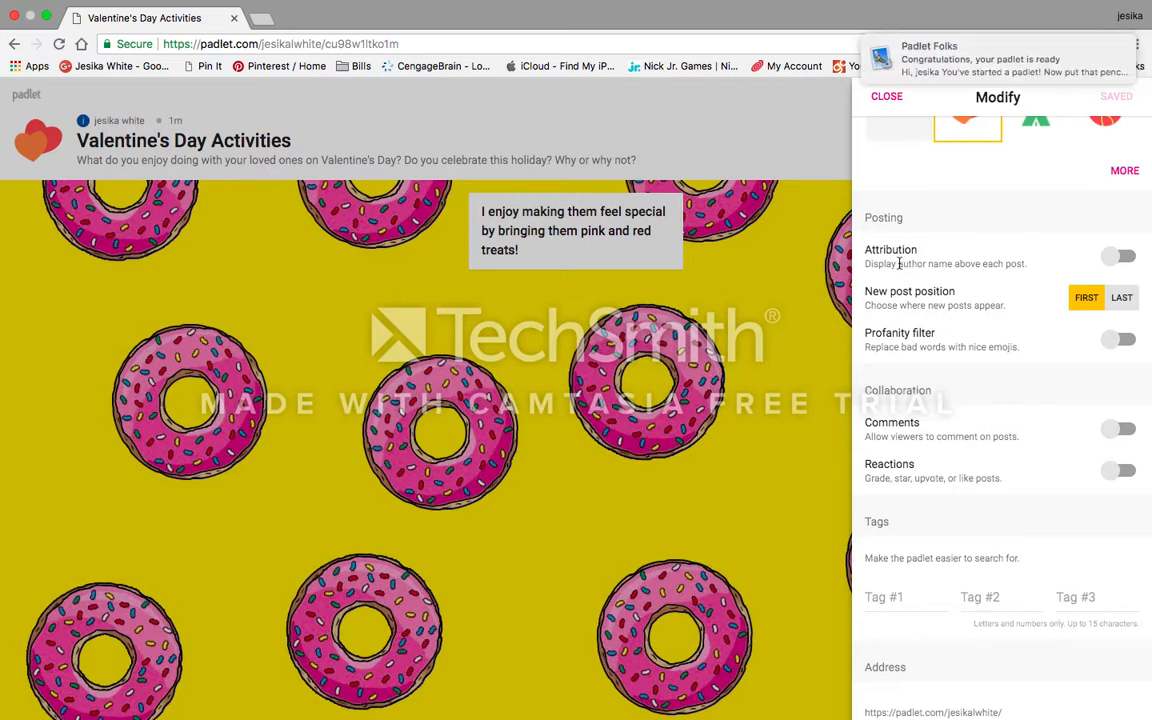
pyautogui.click(1122, 258)
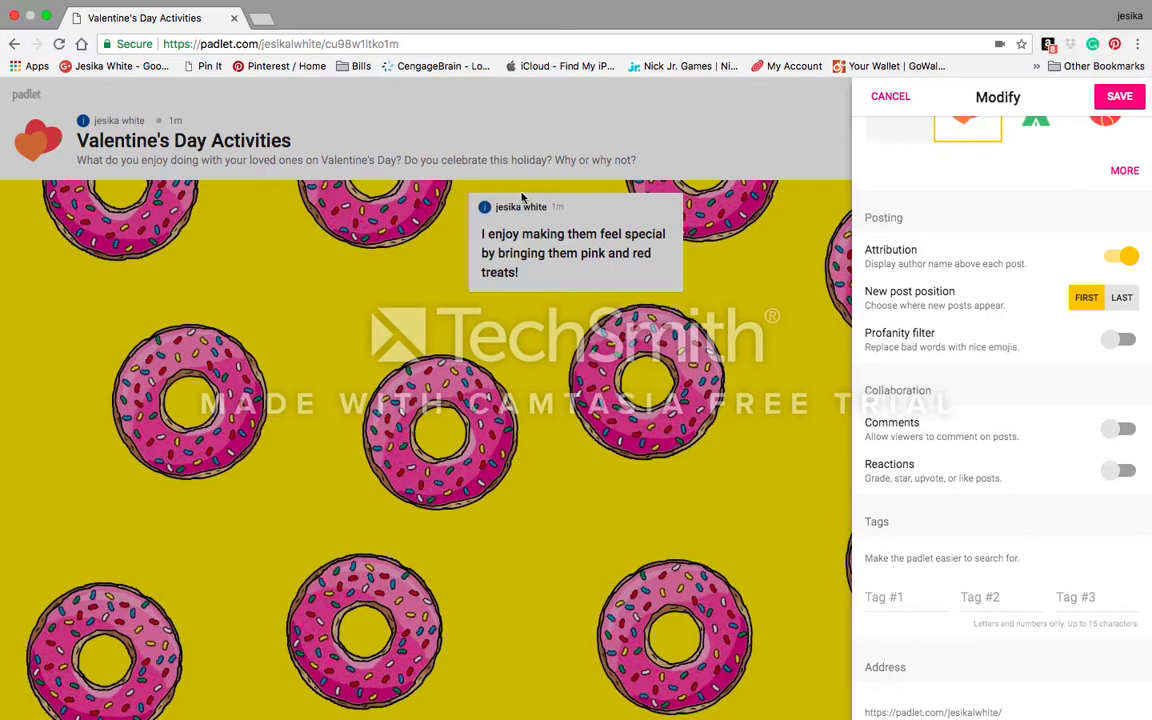
pyautogui.click(570, 230)
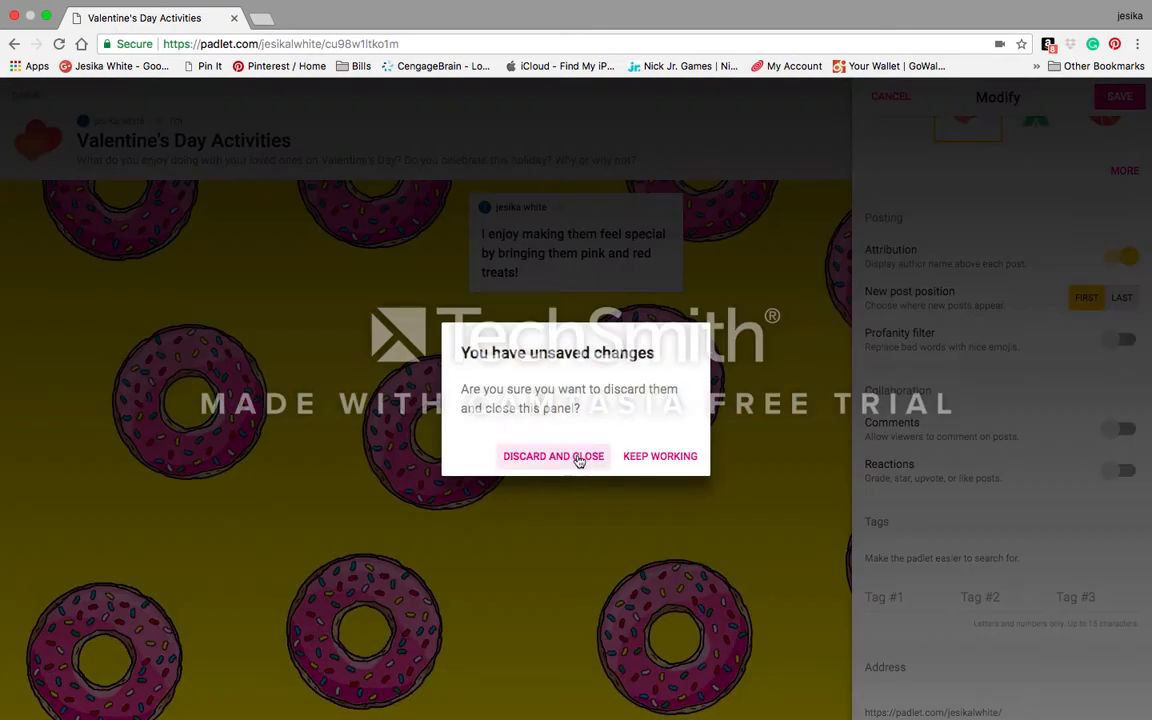
pyautogui.click(651, 456)
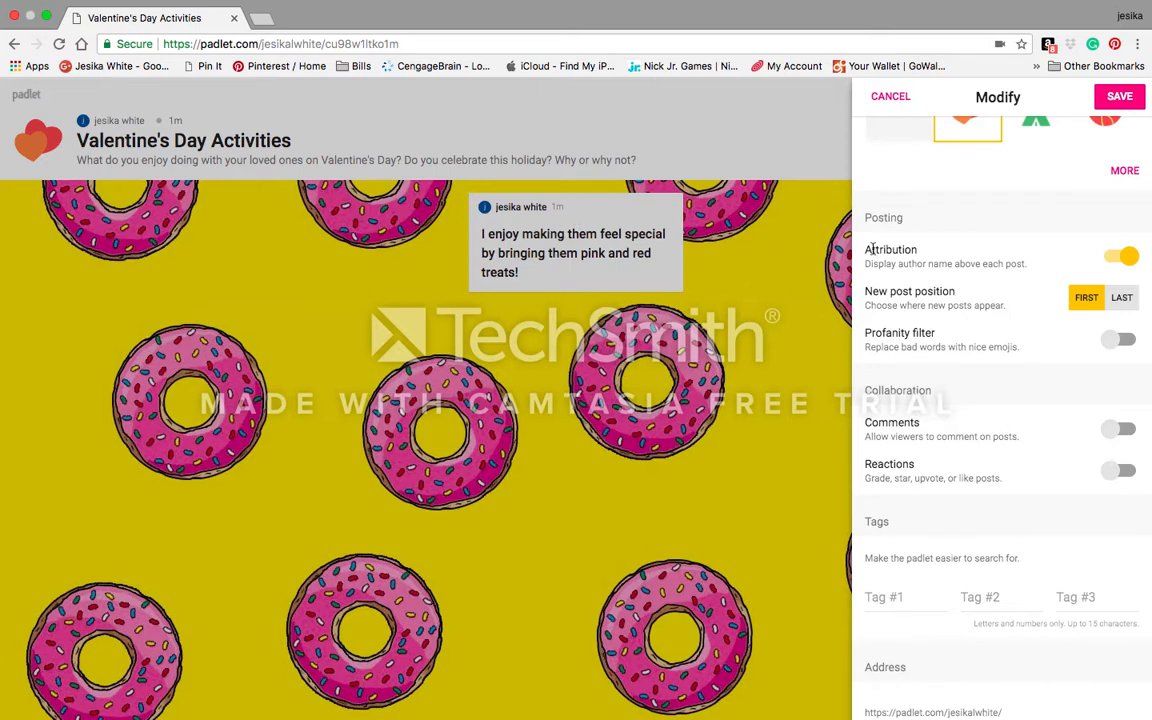
pyautogui.click(1115, 259)
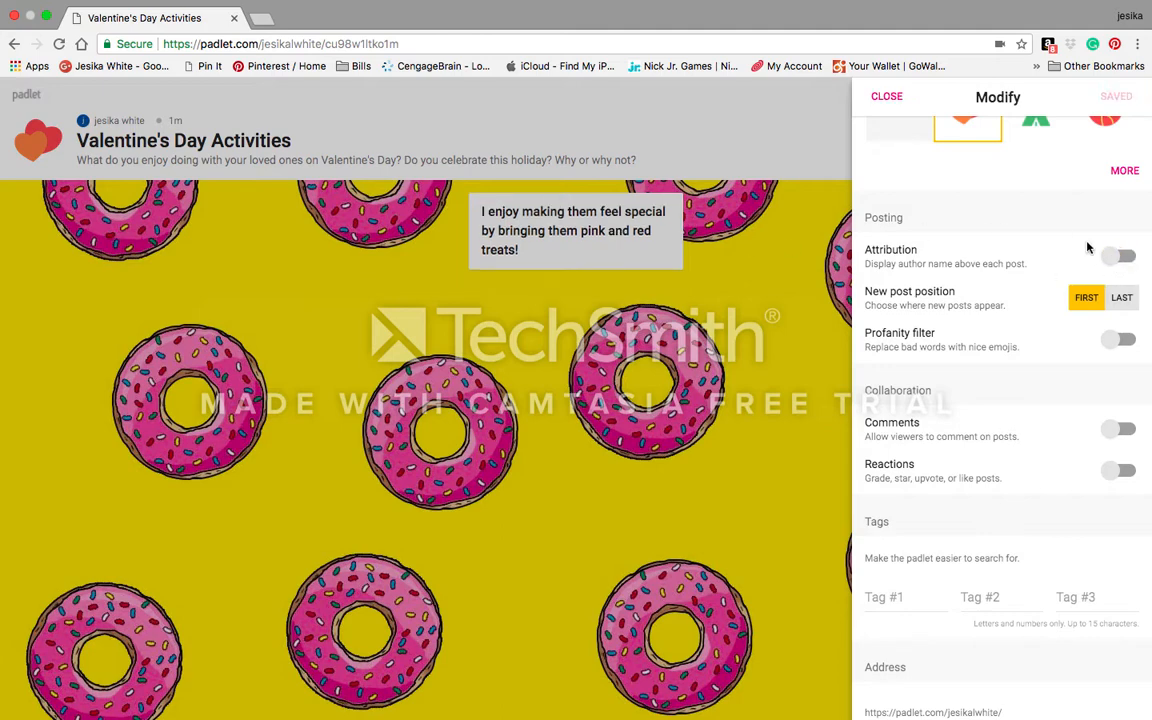
pyautogui.click(1122, 300)
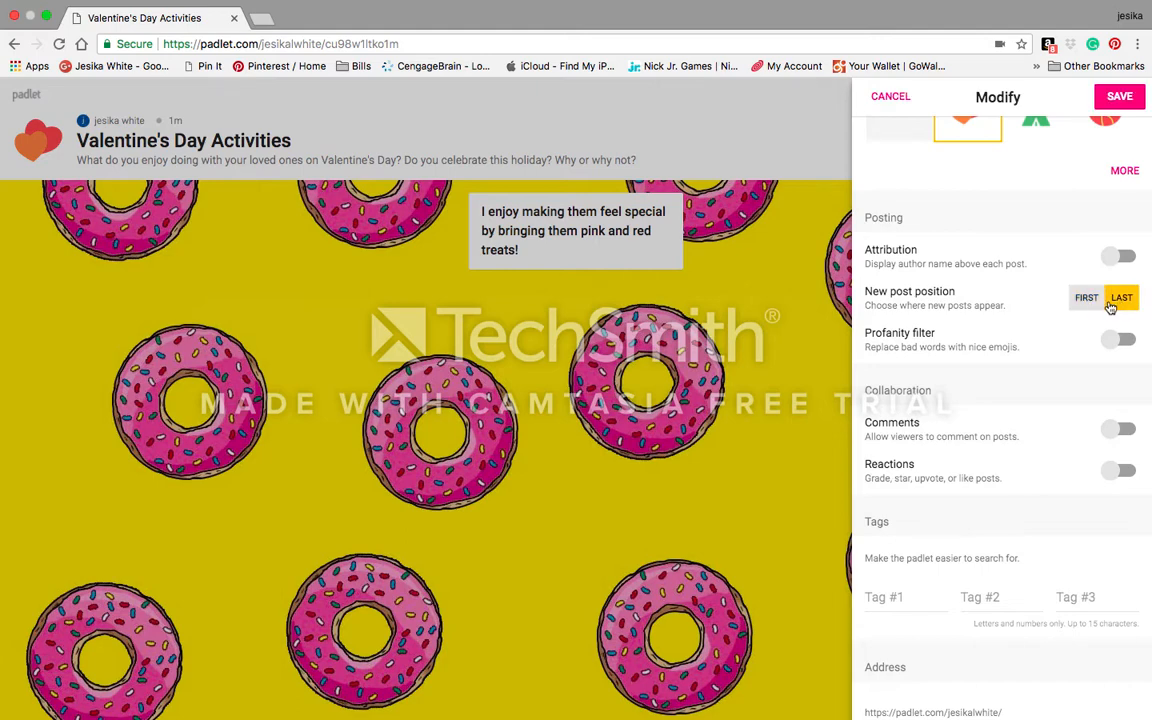
pyautogui.click(1087, 300)
pyautogui.click(1122, 300)
pyautogui.click(1086, 300)
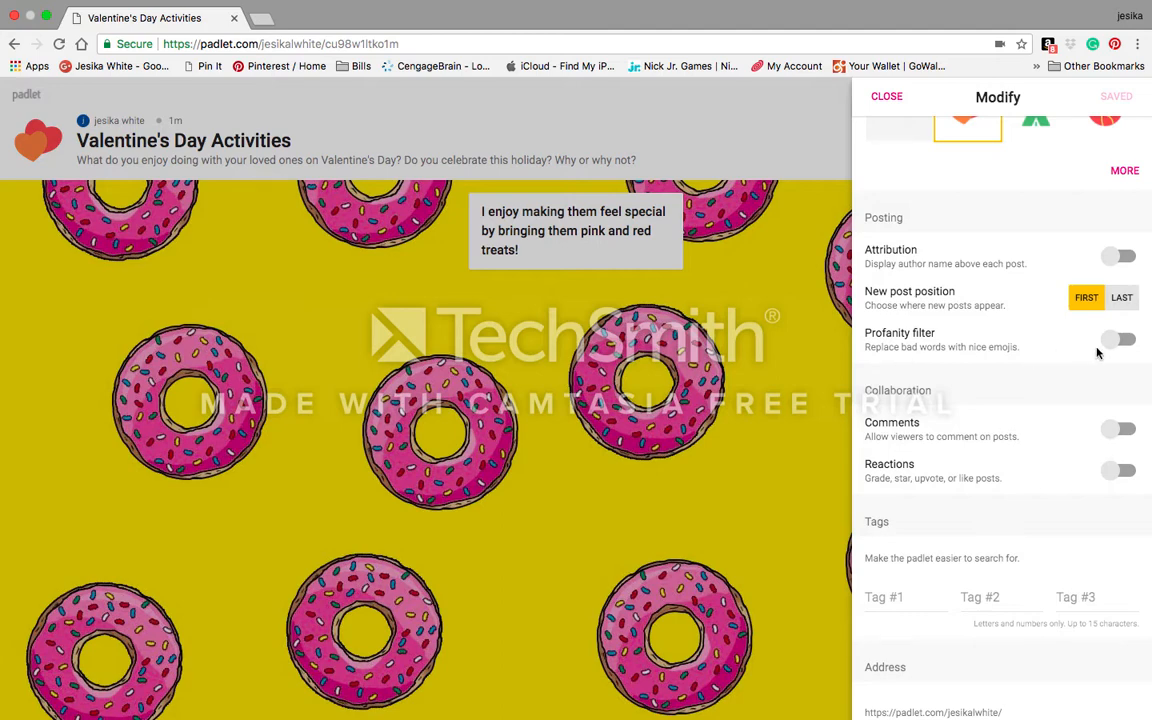
# Step: Turn on the profanity filter and allow viewers to comment on posts
pyautogui.click(1128, 343)
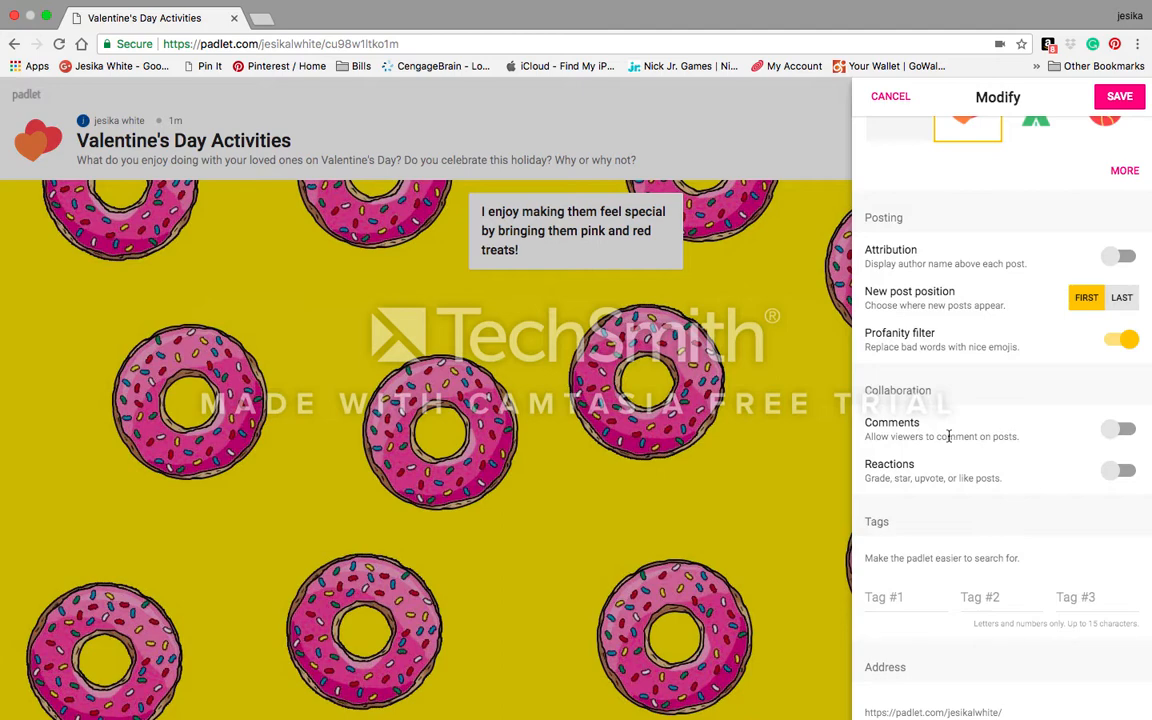
pyautogui.click(1126, 430)
pyautogui.scroll(-2, 992, 504)
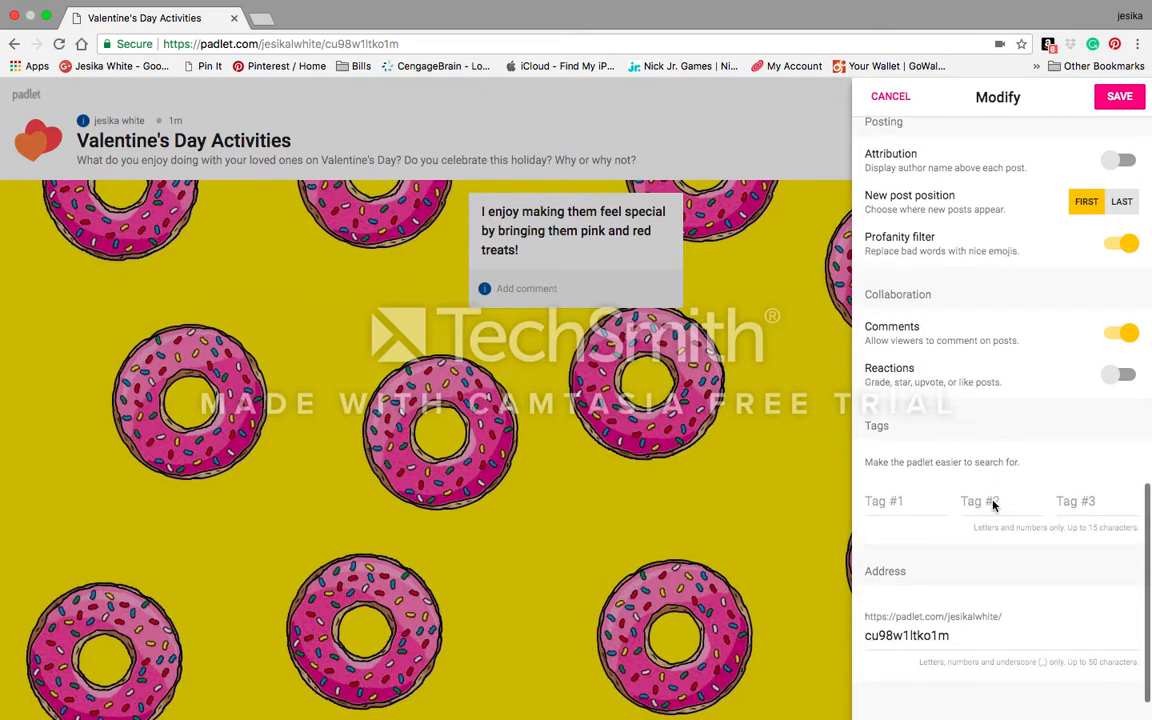
pyautogui.scroll(-1, 992, 504)
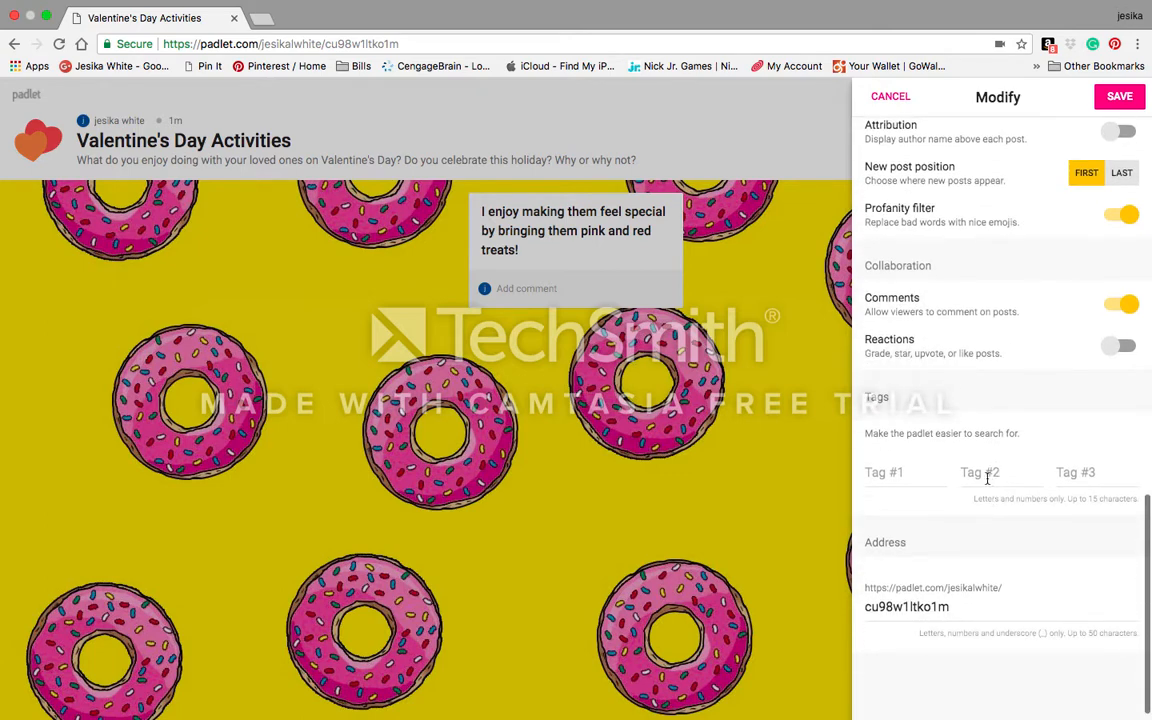
# Step: Enter #valentines as Tag #1 and select the padlet's address text
pyautogui.click(886, 471)
pyautogui.write('#')
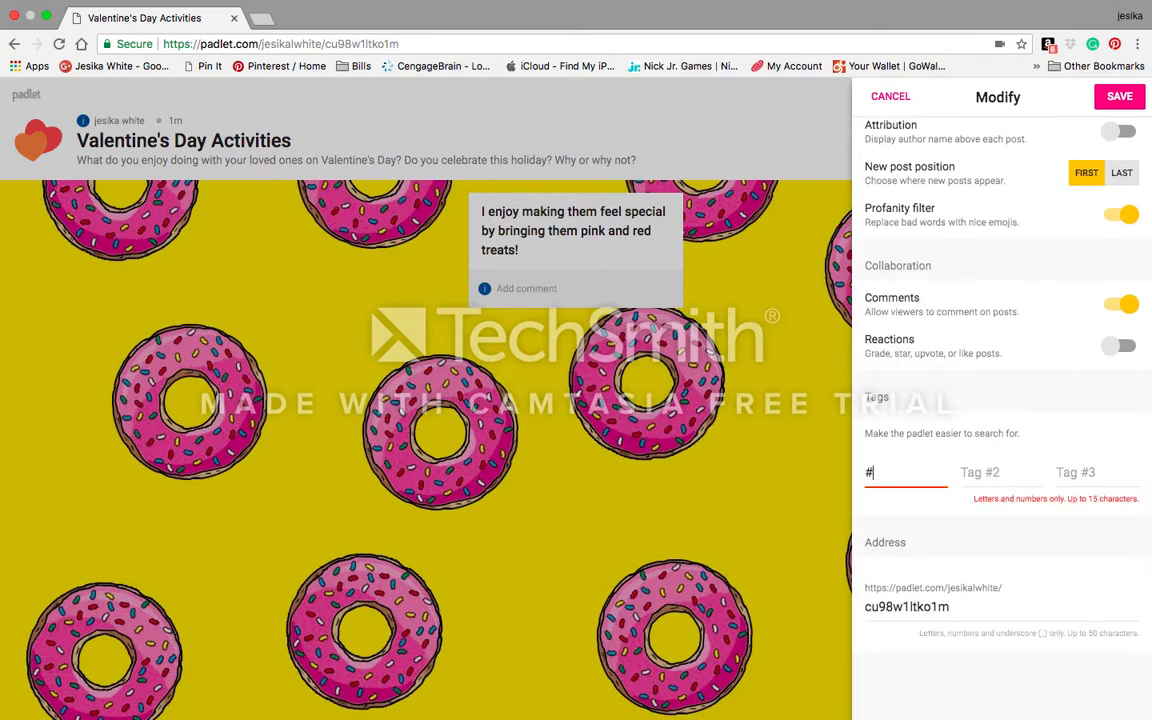
pyautogui.write('valentines')
pyautogui.scroll(-1, 955, 590)
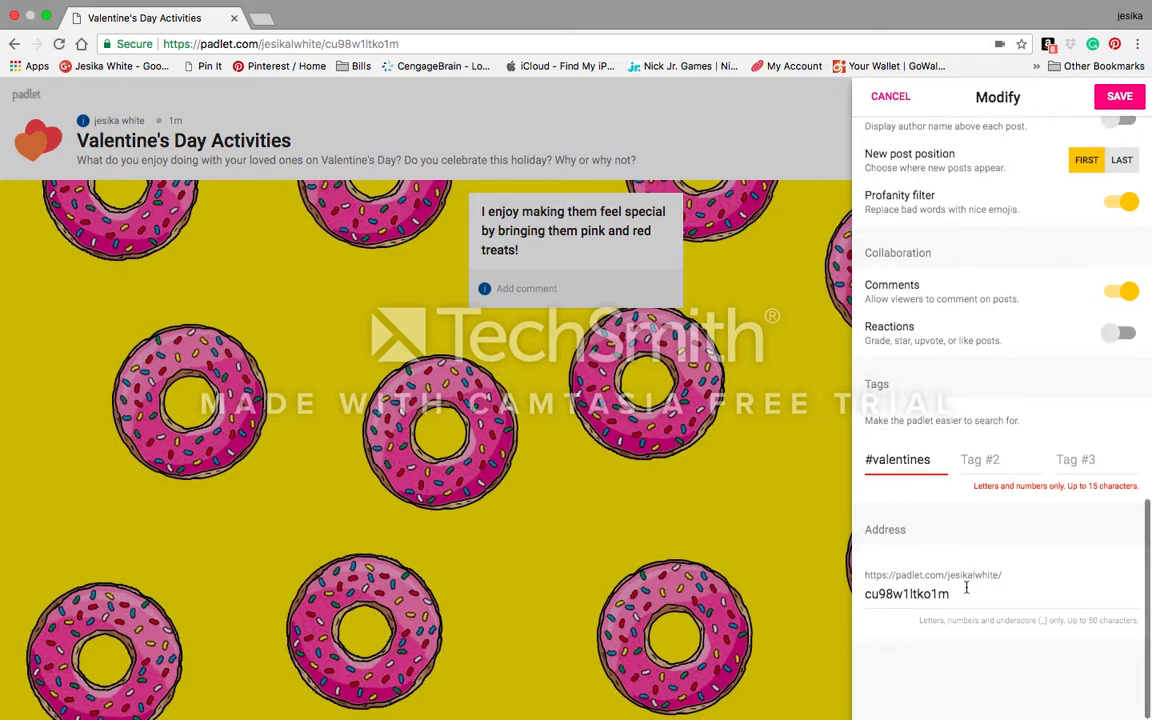
pyautogui.moveTo(955, 593); pyautogui.dragTo(866, 593)
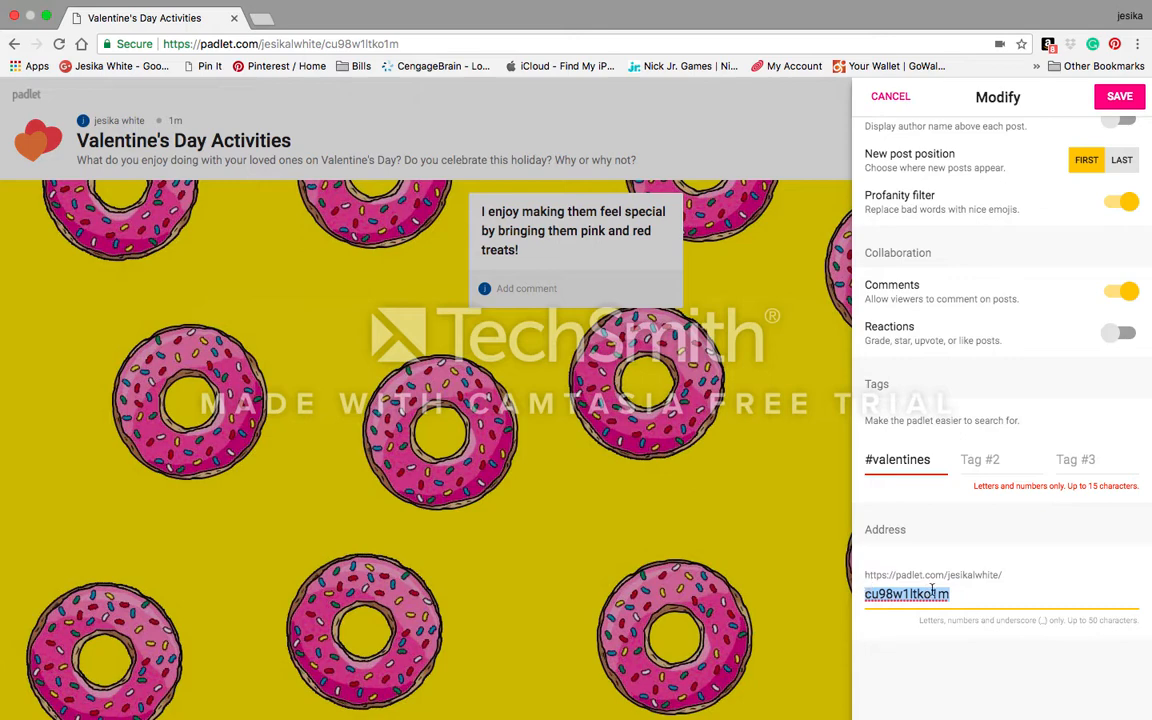
# Step: Deselect the address text and try saving the settings, which is rejected
pyautogui.click(987, 592)
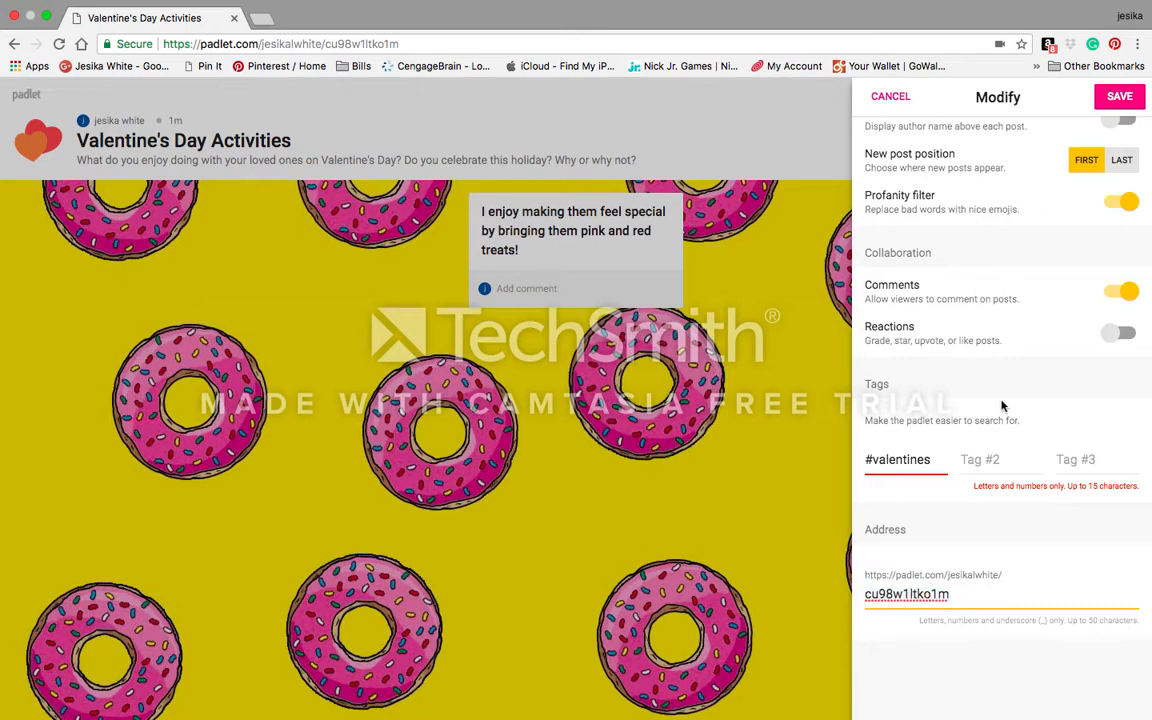
pyautogui.scroll(5, 1012, 440)
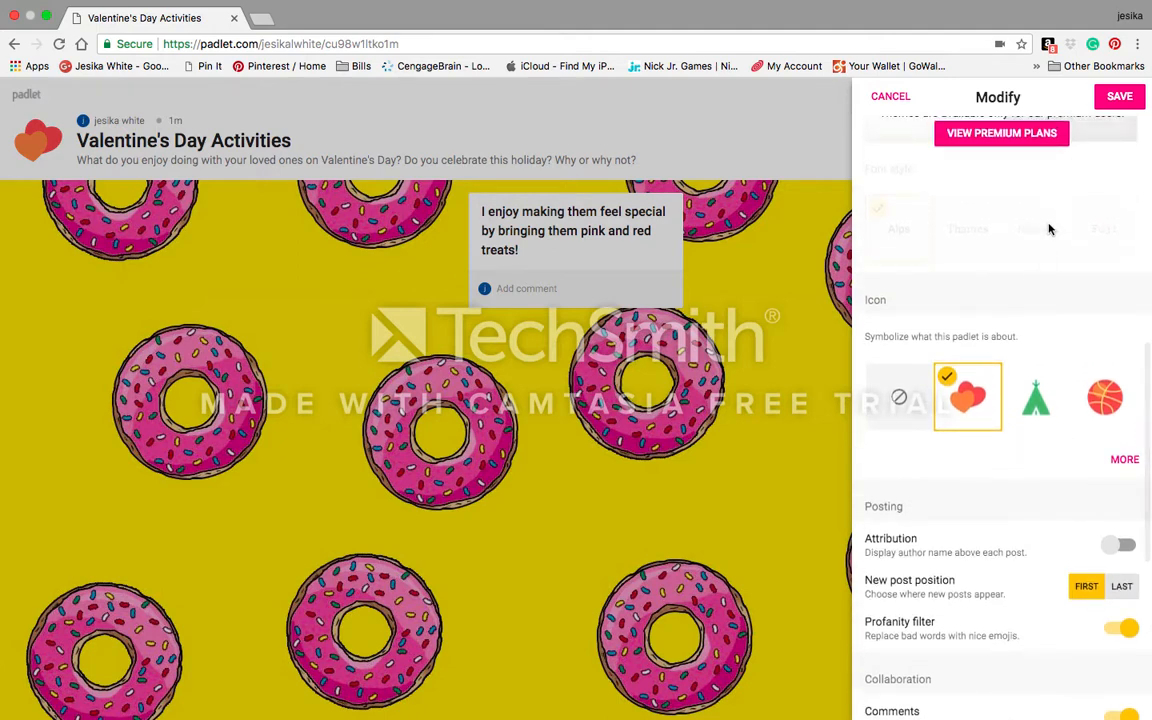
pyautogui.scroll(4, 1048, 228)
pyautogui.scroll(3, 1000, 220)
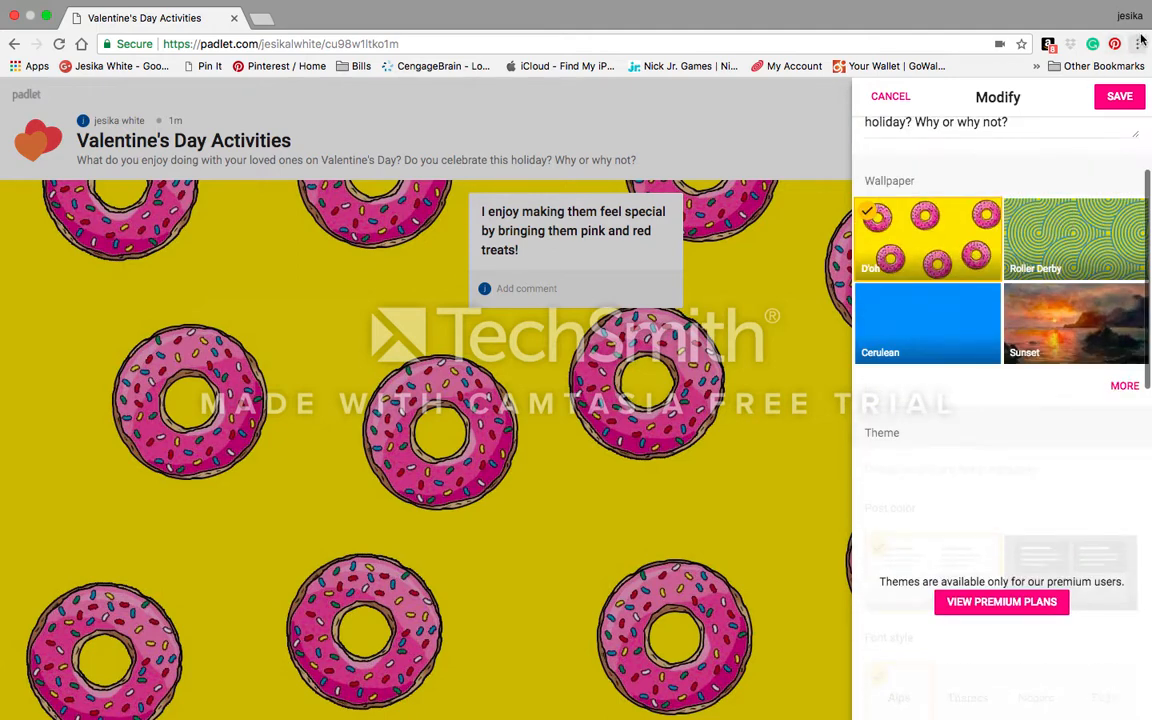
pyautogui.click(1120, 97)
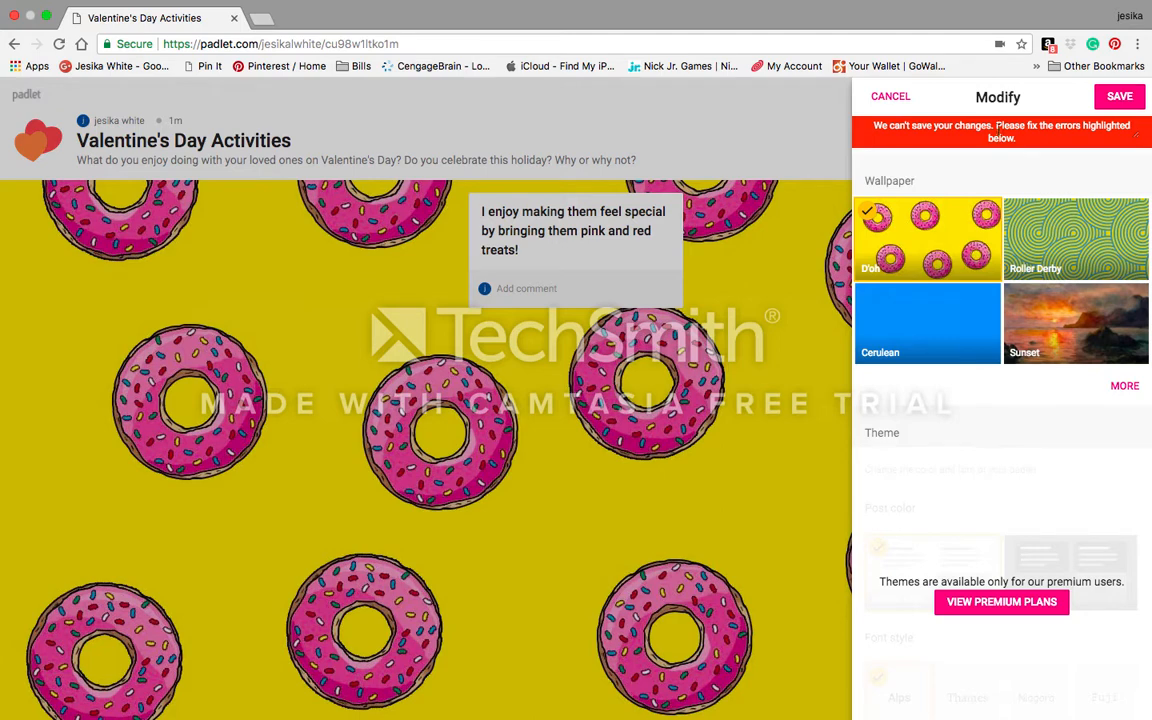
# Step: Remove the # so the tag reads valentines, save the settings, and close them
pyautogui.scroll(-10, 969, 487)
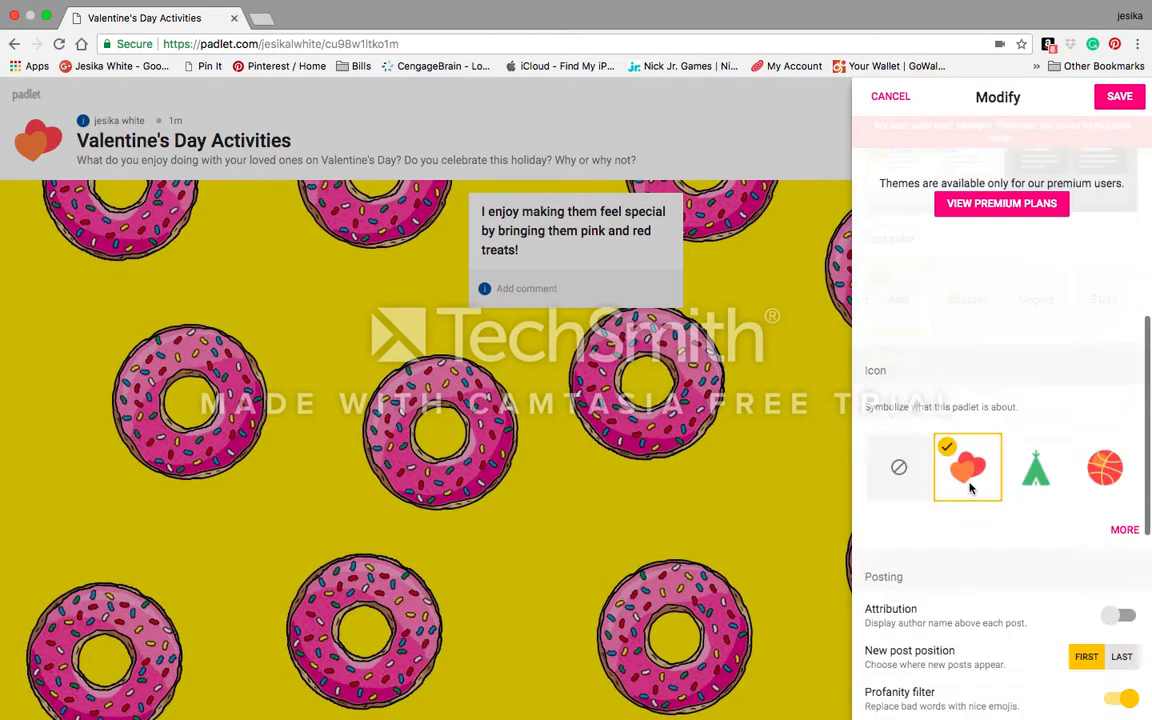
pyautogui.scroll(-2, 969, 480)
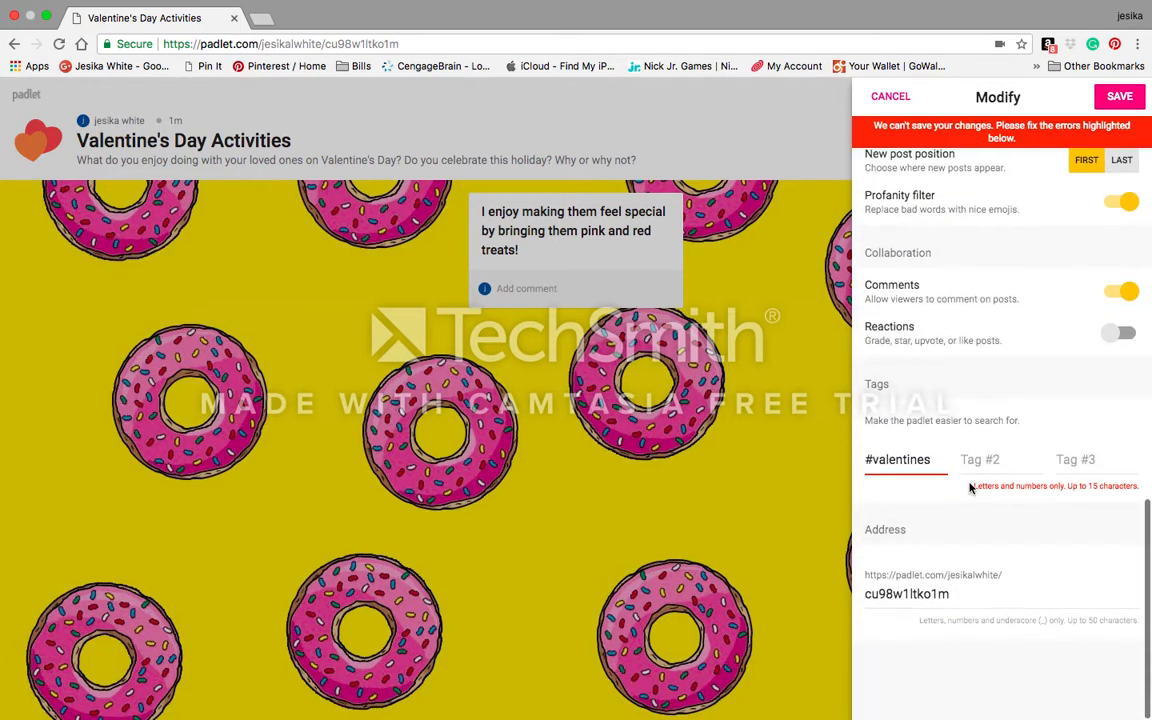
pyautogui.click(876, 458)
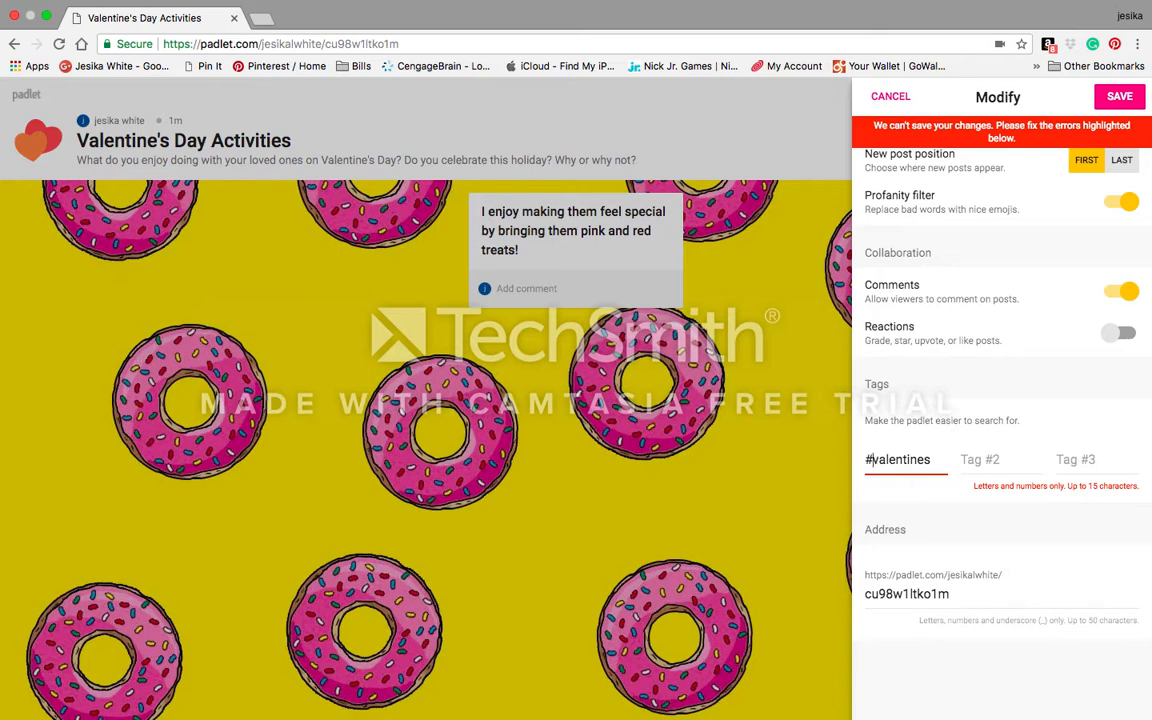
pyautogui.press('BackSpace')
pyautogui.click(1122, 97)
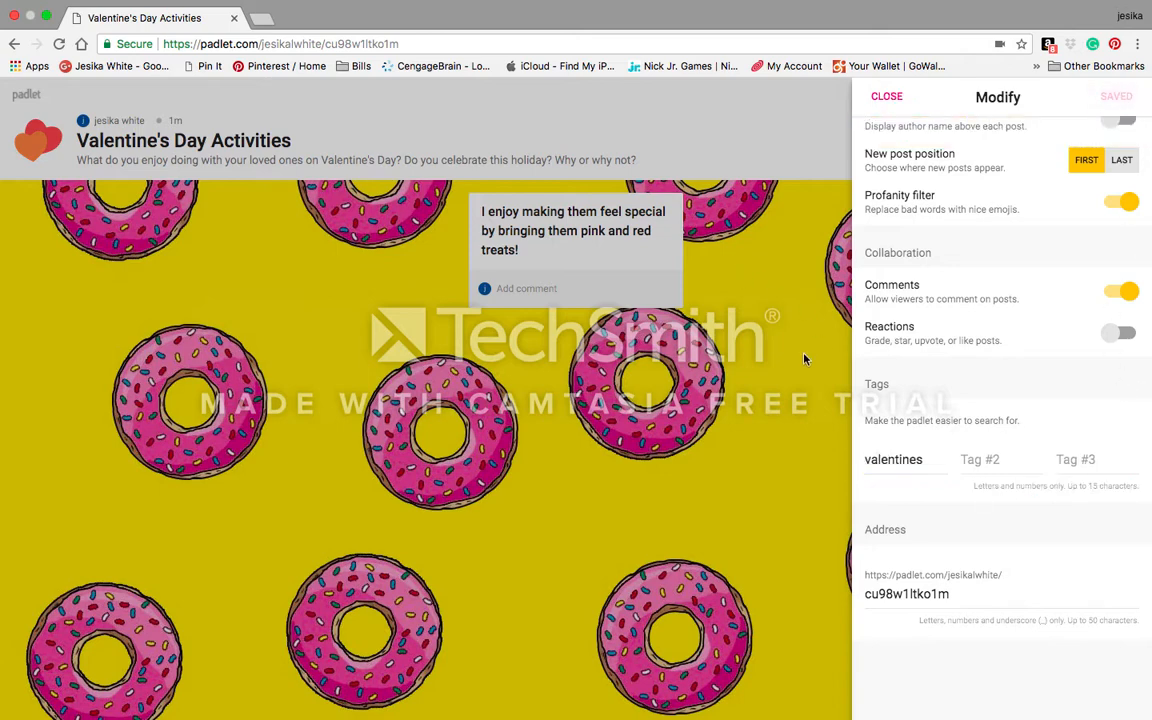
pyautogui.click(723, 317)
# Step: Add a post titled 'pink and red are my favorite'
pyautogui.click(1113, 682)
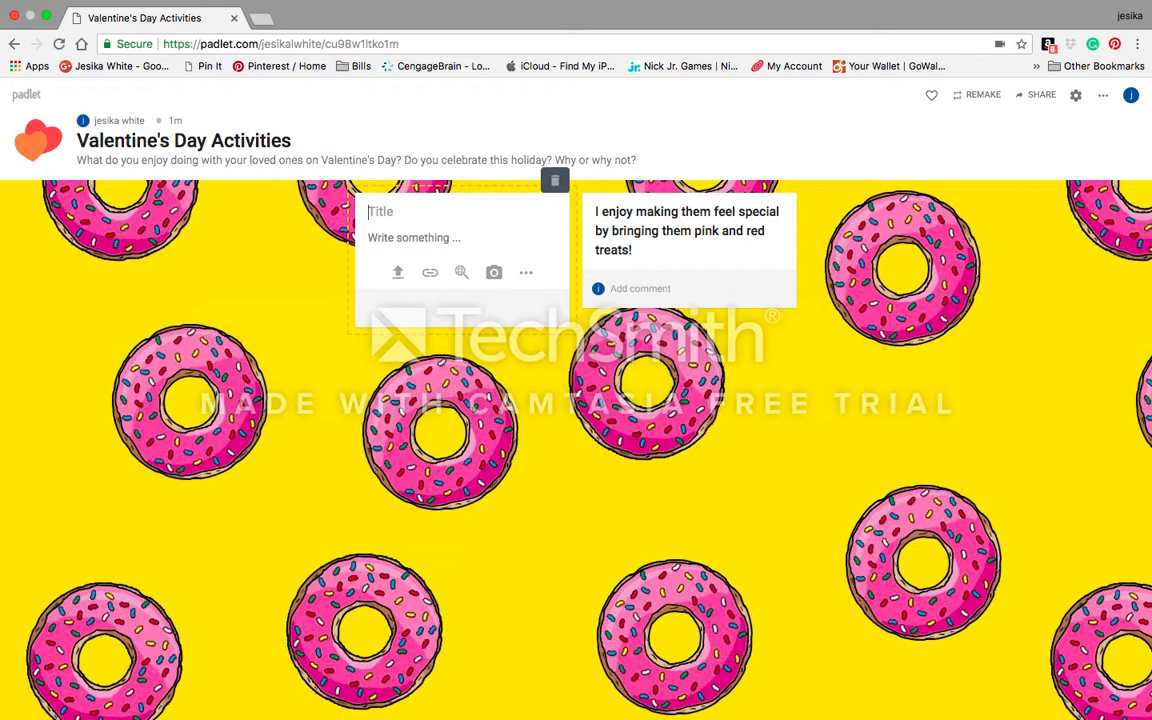
pyautogui.write('pink and red are my favorite')
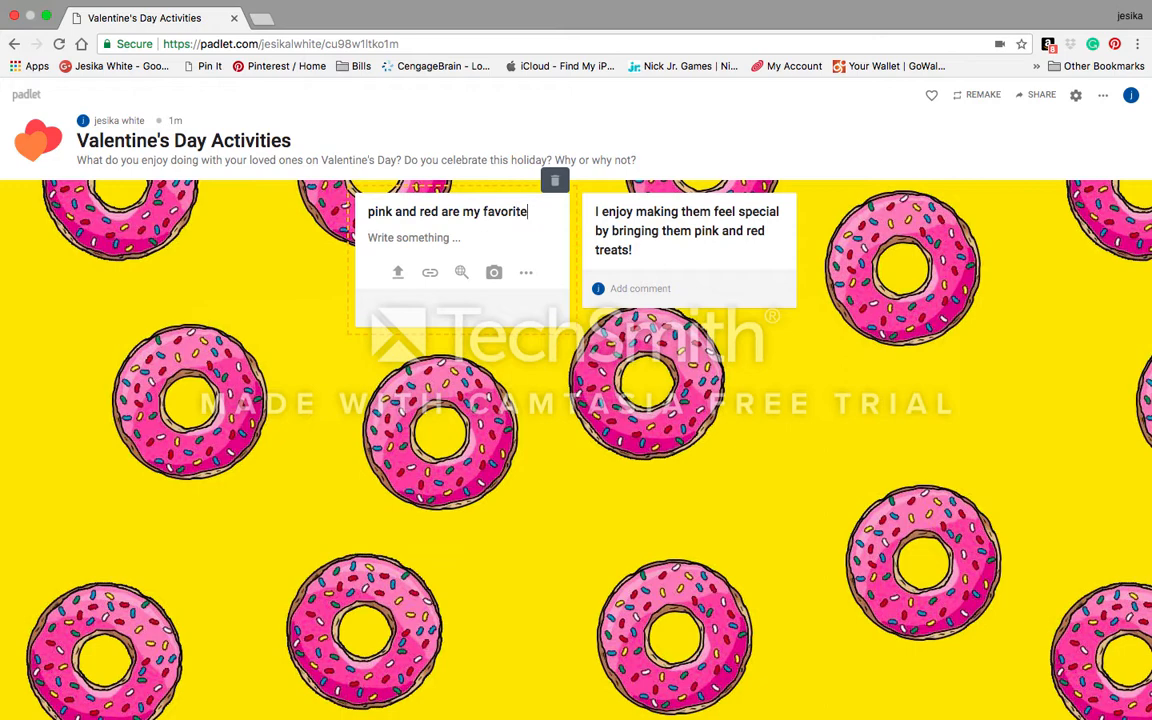
pyautogui.click(1032, 648)
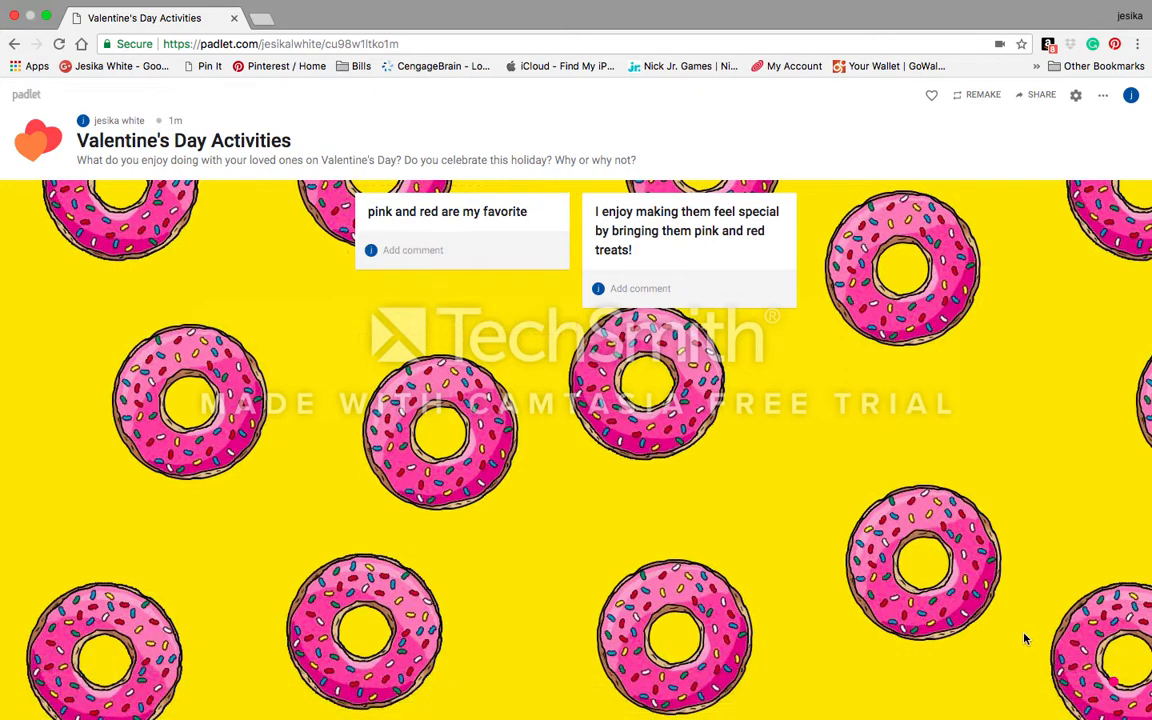
# Step: Add a second post saying the author doesn't like Valentine's, its swear word filtered
pyautogui.click(1106, 689)
pyautogui.write('I don')
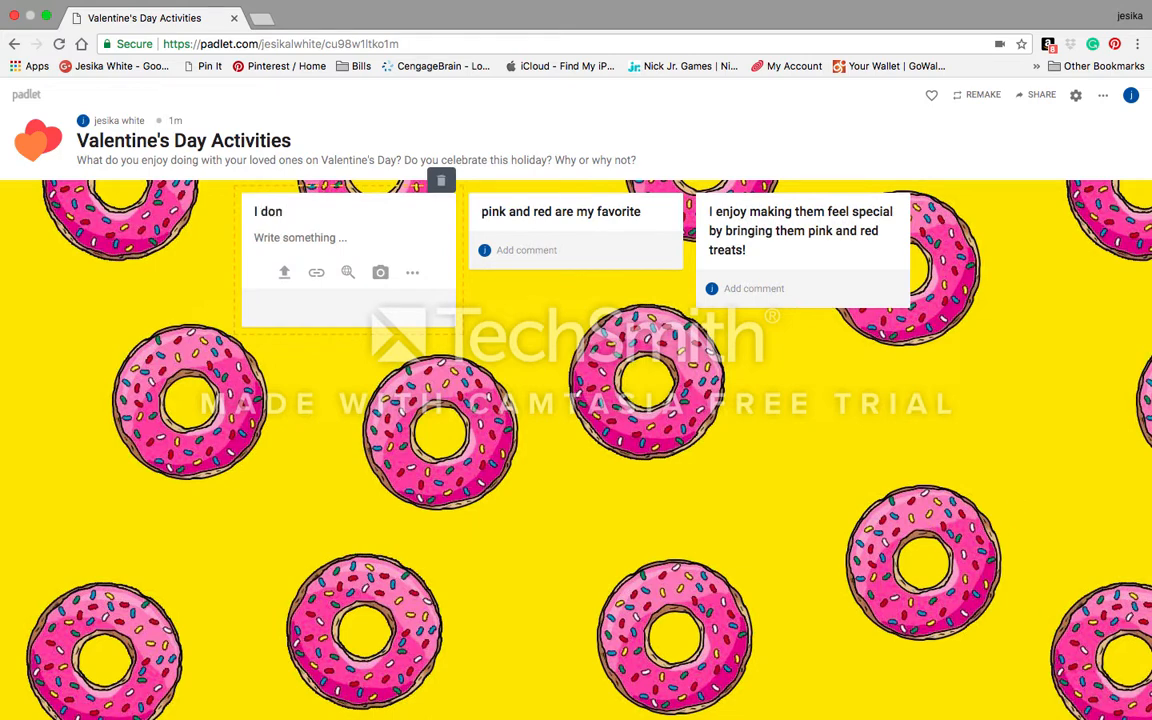
pyautogui.write("'t like valentines fuck it")
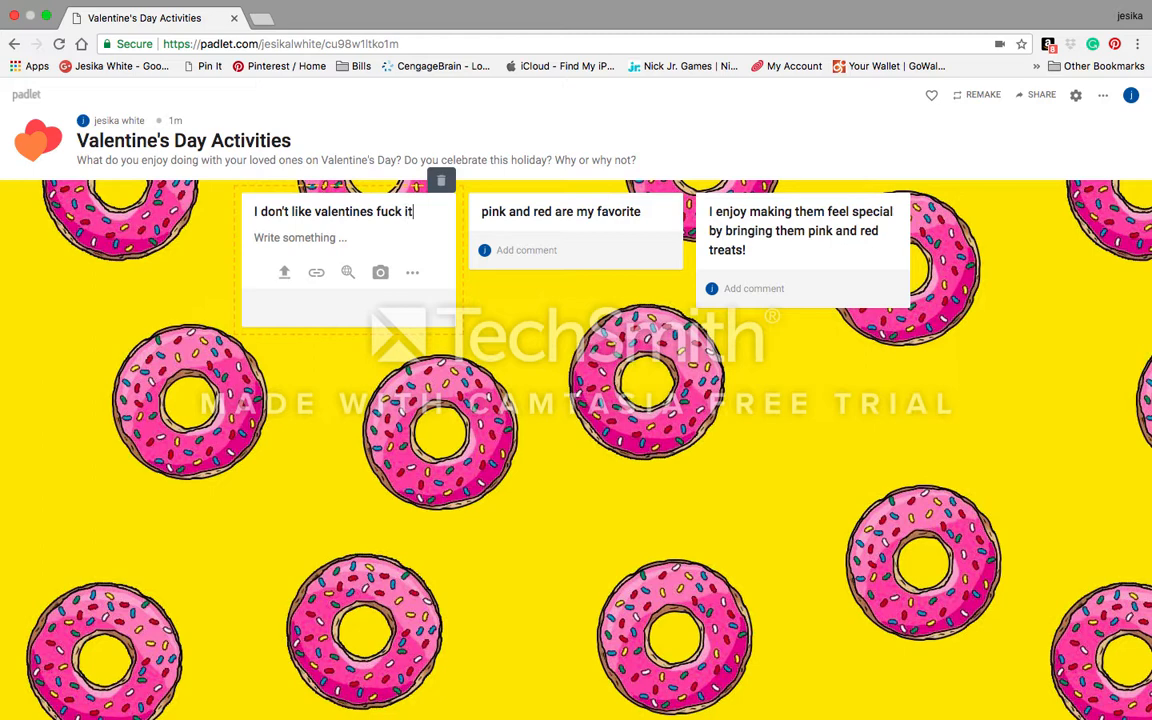
pyautogui.press('Return')
pyautogui.click(527, 540)
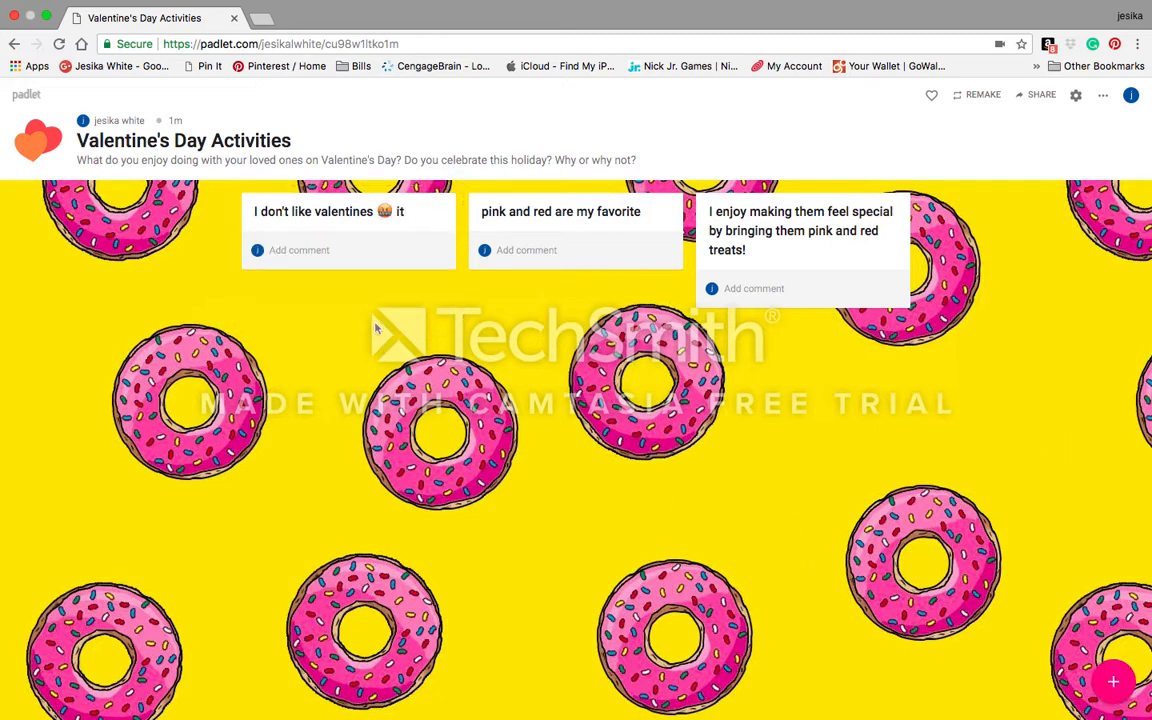
pyautogui.moveTo(383, 224)
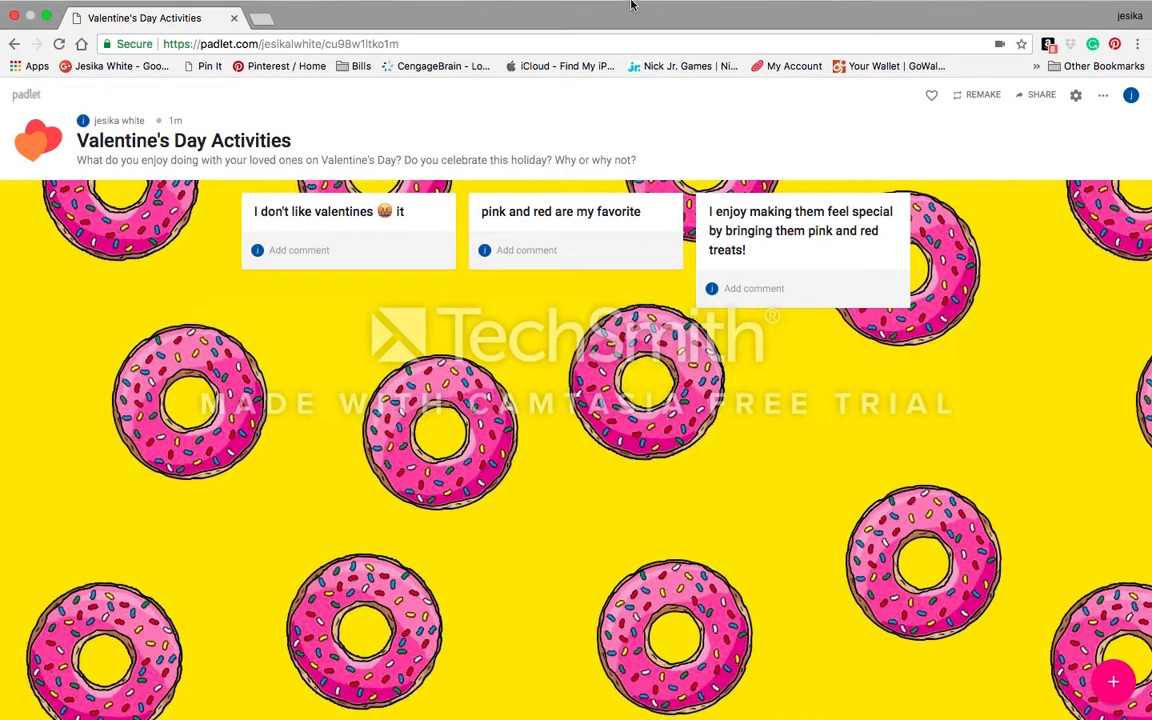
pyautogui.moveTo(631, 5)
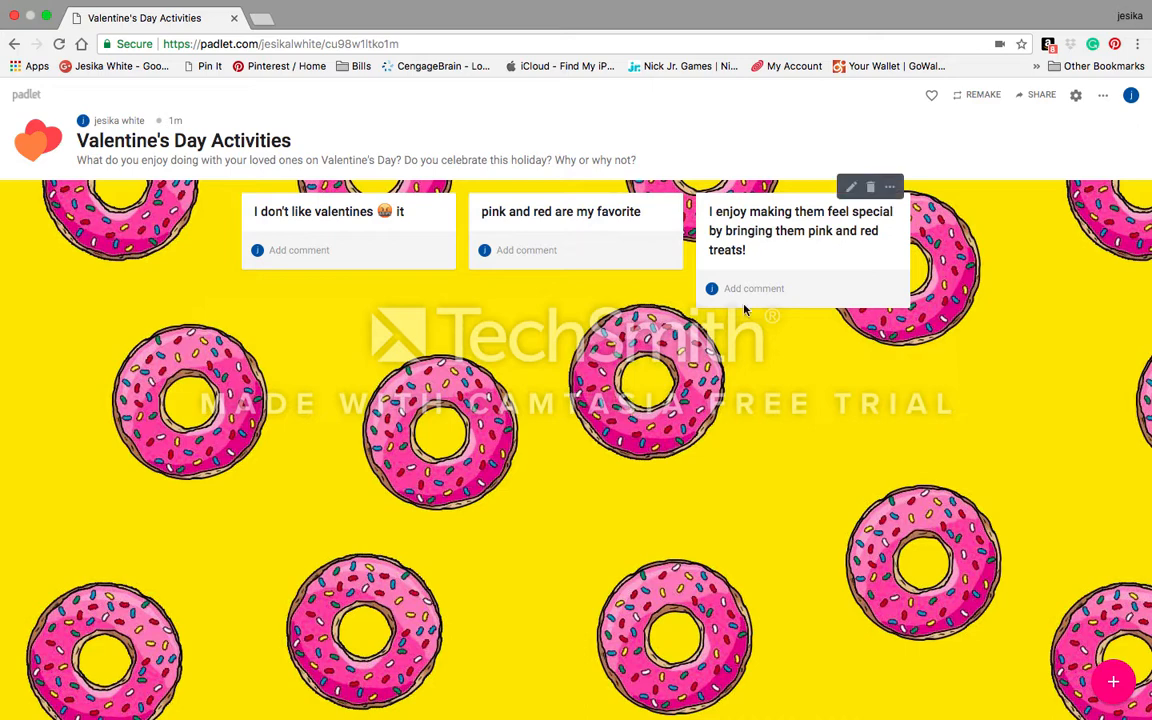
pyautogui.moveTo(865, 7)
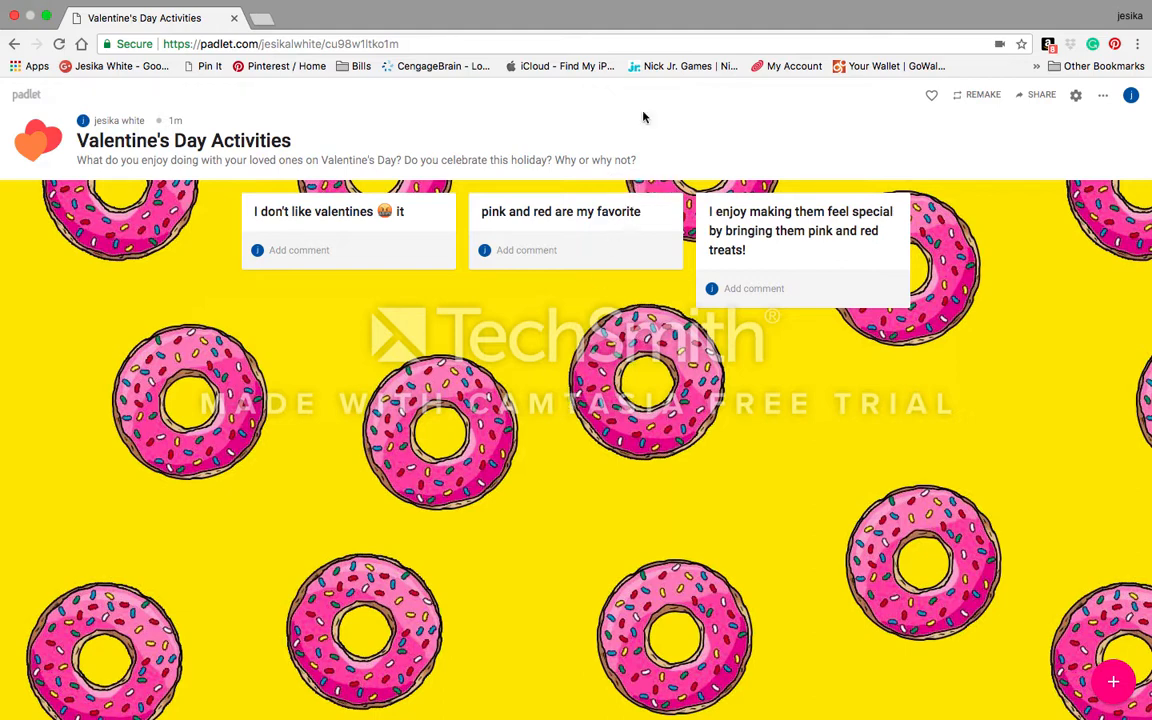
pyautogui.moveTo(730, 6)
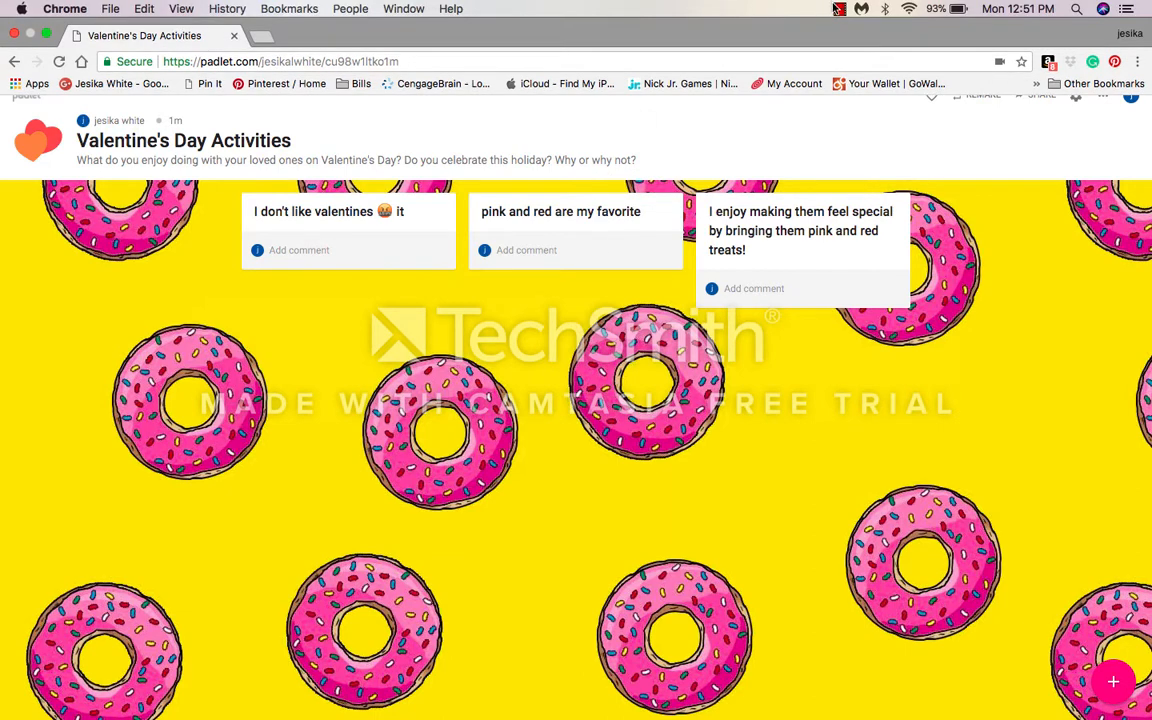